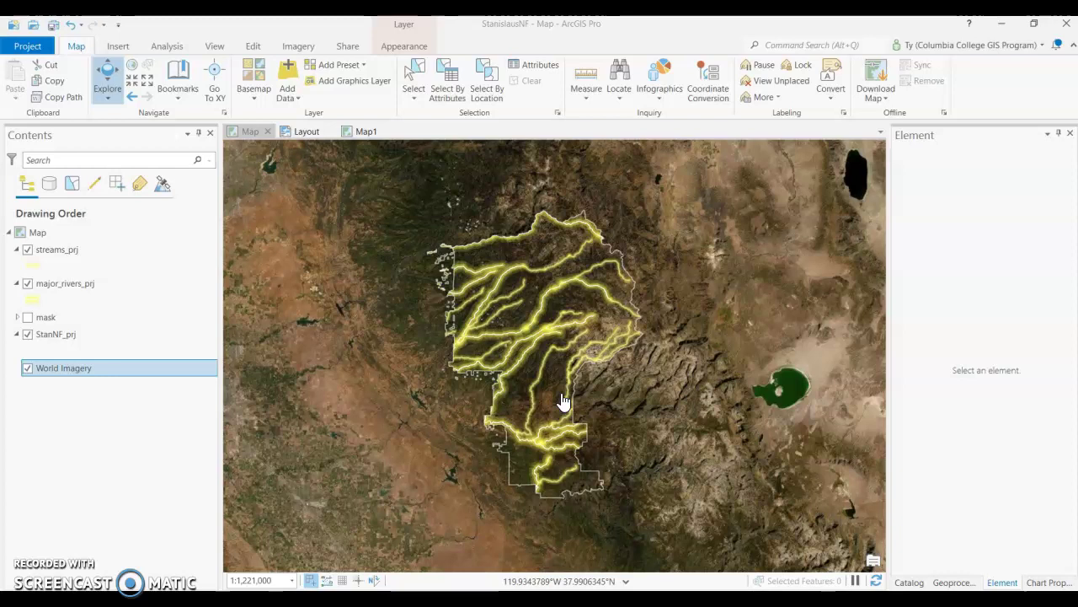
- Toggle the streams_prj and major_rivers_prj layers to compare them, and pan the map slightly
left_click(542, 394)
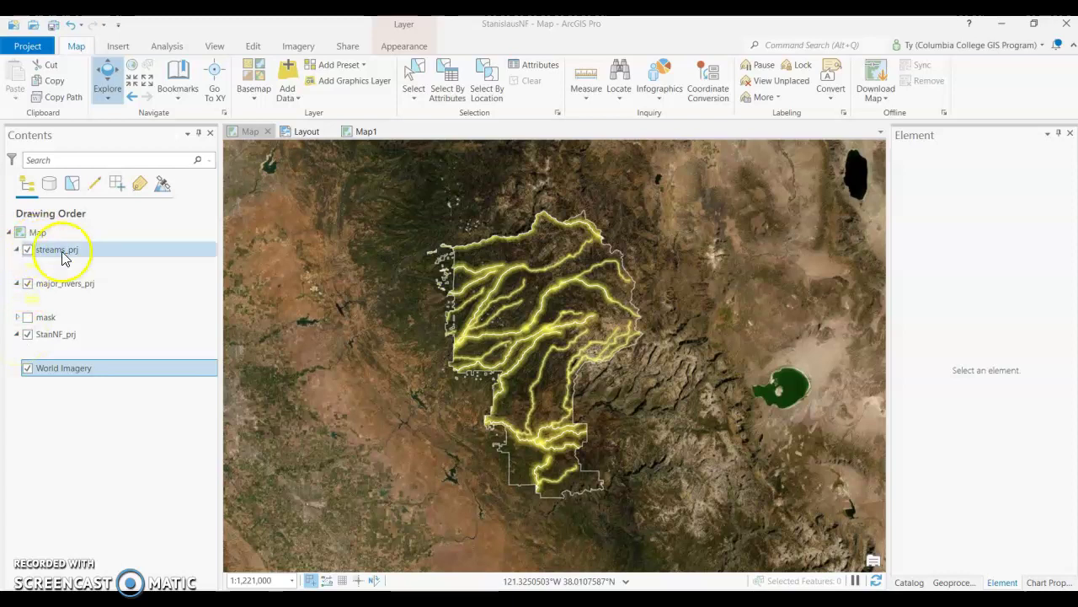
left_click(28, 251)
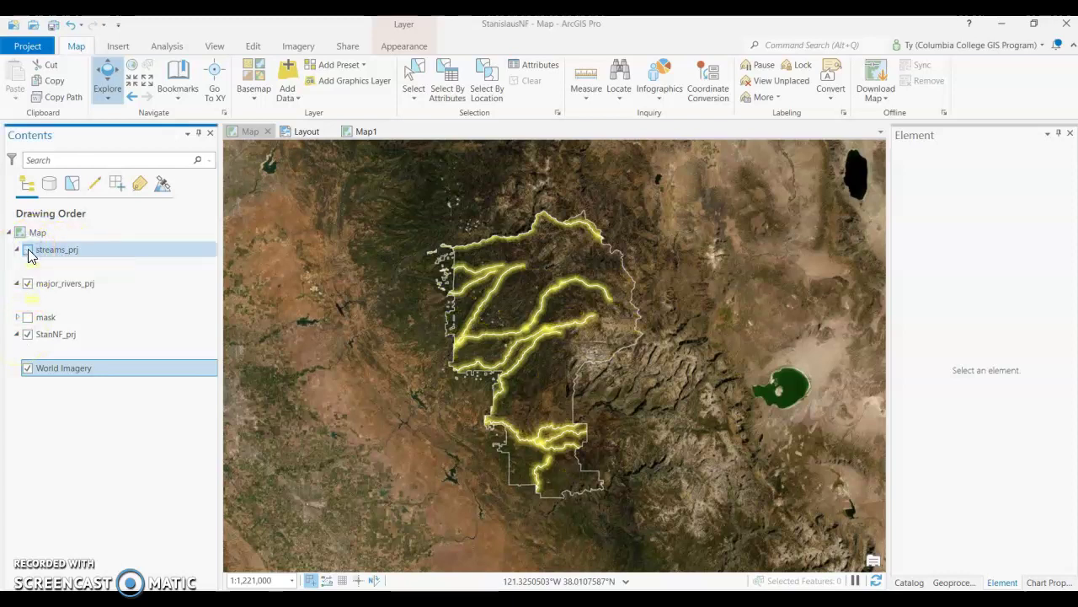
left_click(28, 284)
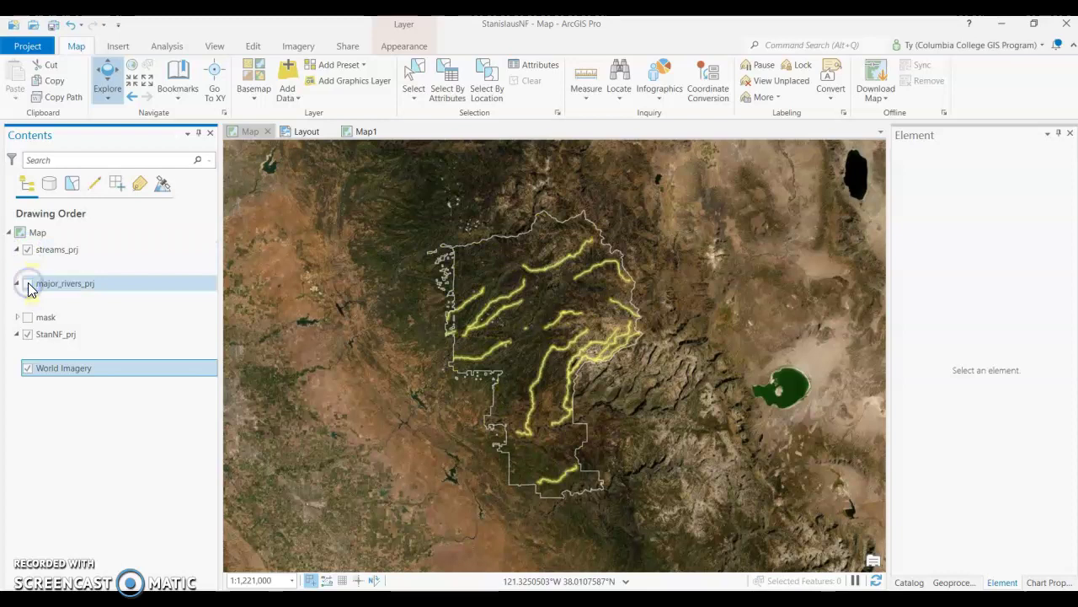
left_click(29, 285)
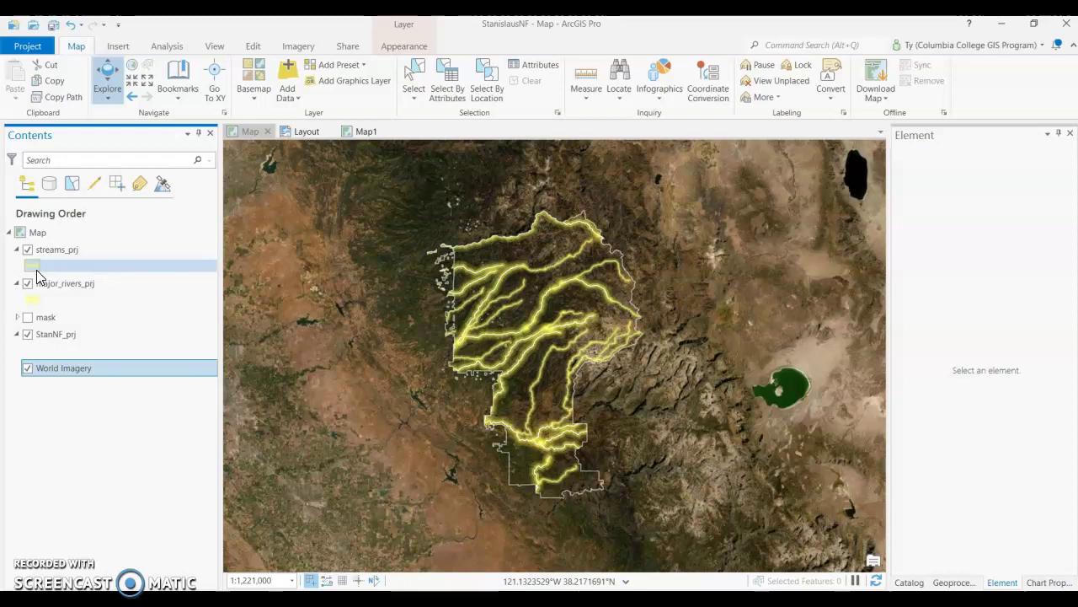
left_click(42, 285)
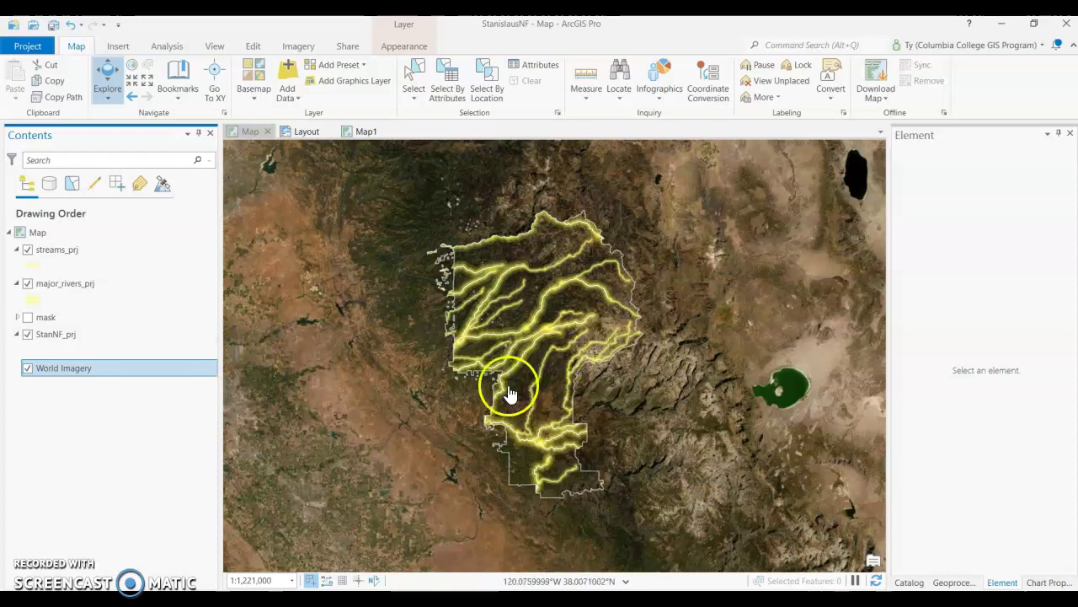
left_click(486, 323)
mouse_move(486, 323)
left_mouse_down()
mouse_move(435, 315)
mouse_move(470, 319)
left_mouse_up()
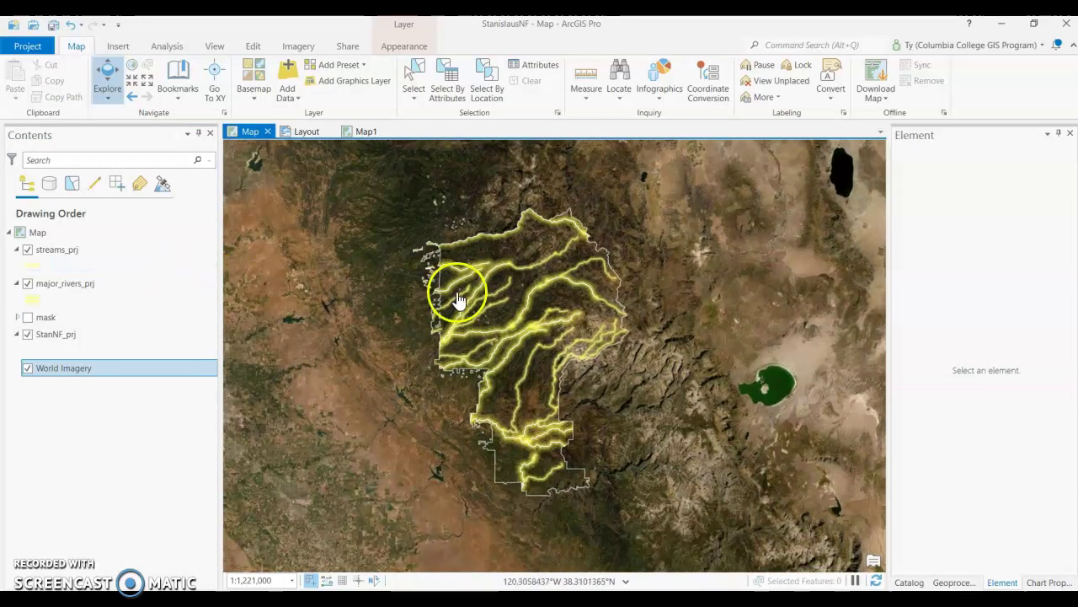
left_click(81, 246)
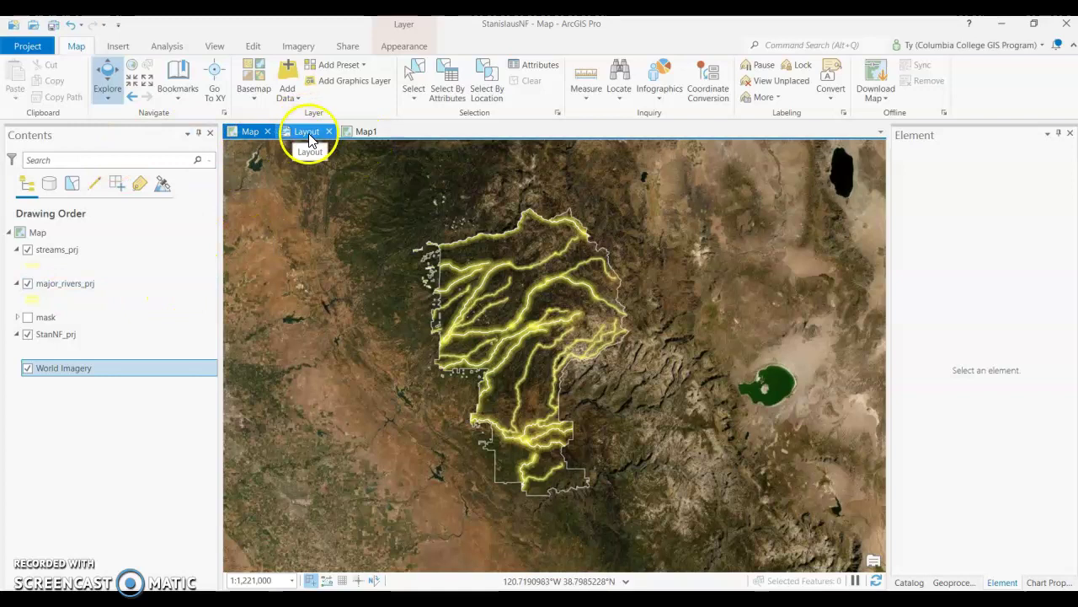
- Create a new Letter portrait layout, Layout2
left_click(118, 45)
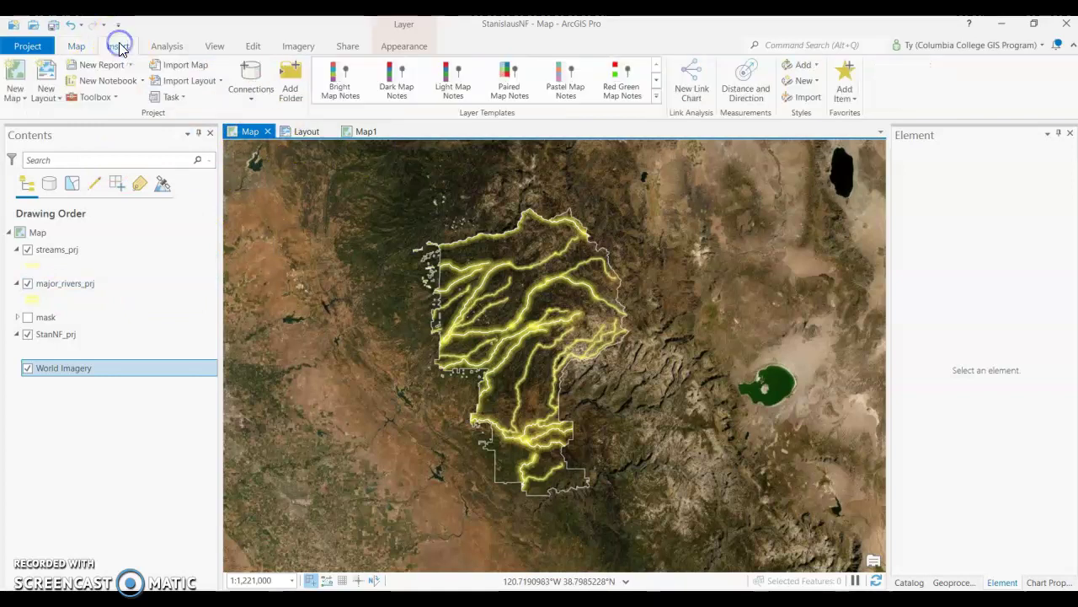
left_click(56, 100)
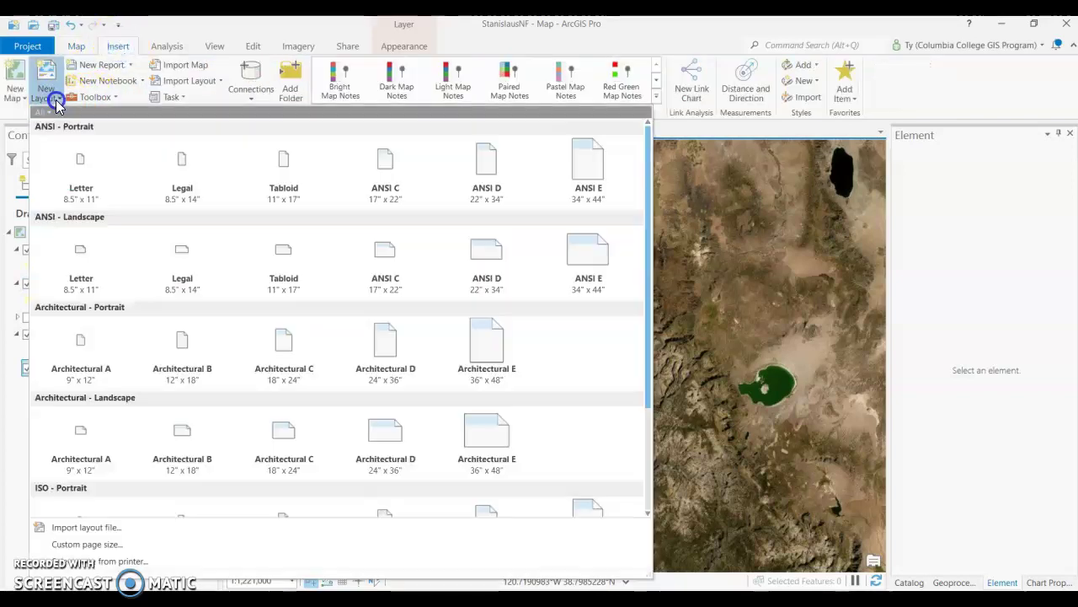
left_click(84, 160)
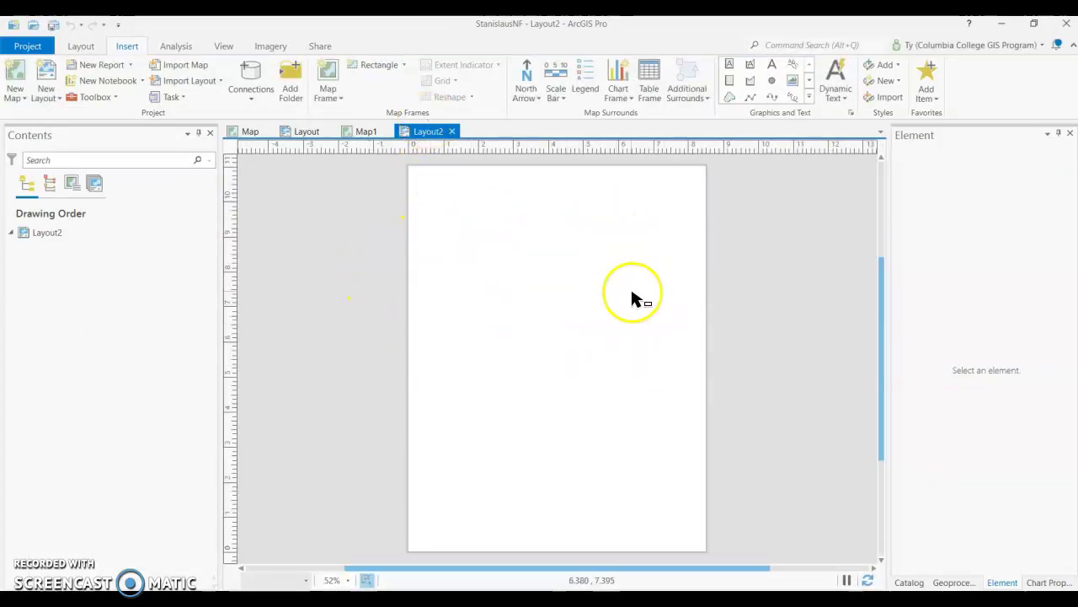
- Change Layout2's page setup to a custom 6 in wide by 6 in high page
right_click(41, 234)
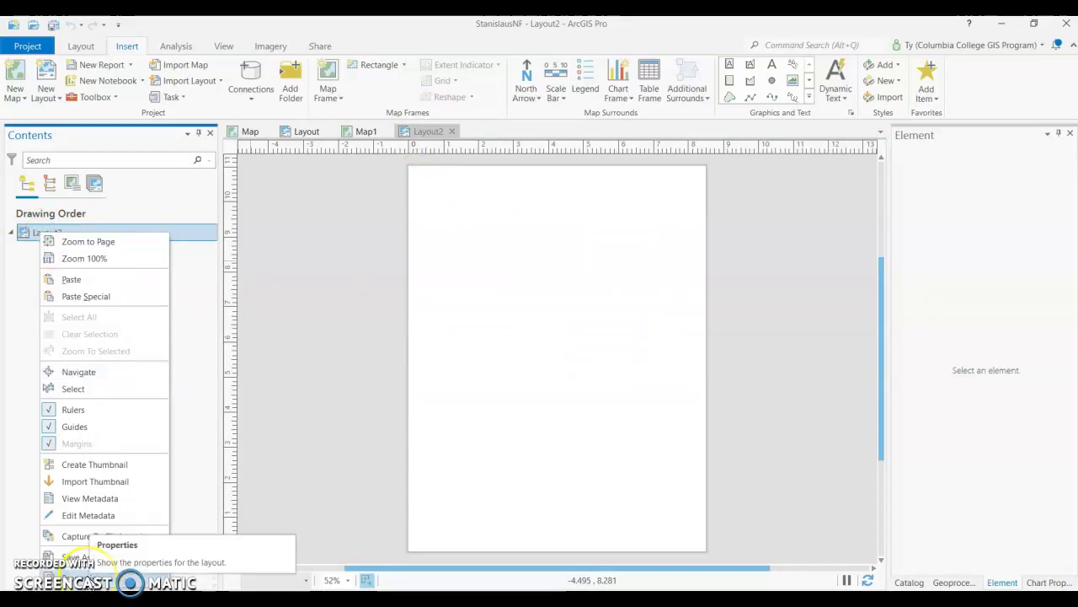
left_click(84, 579)
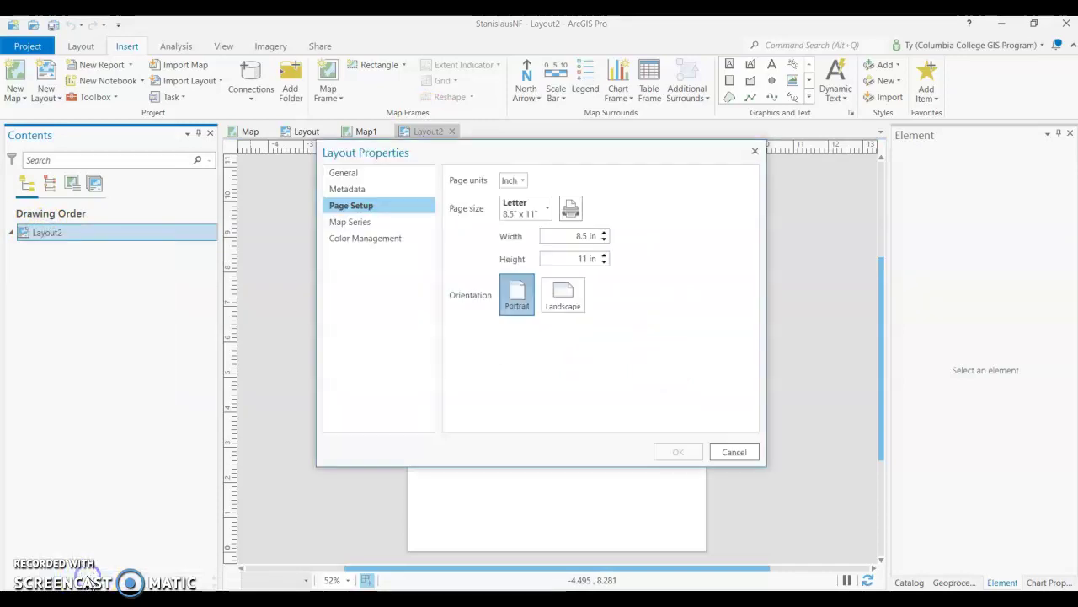
left_click(604, 240)
left_click(604, 240)
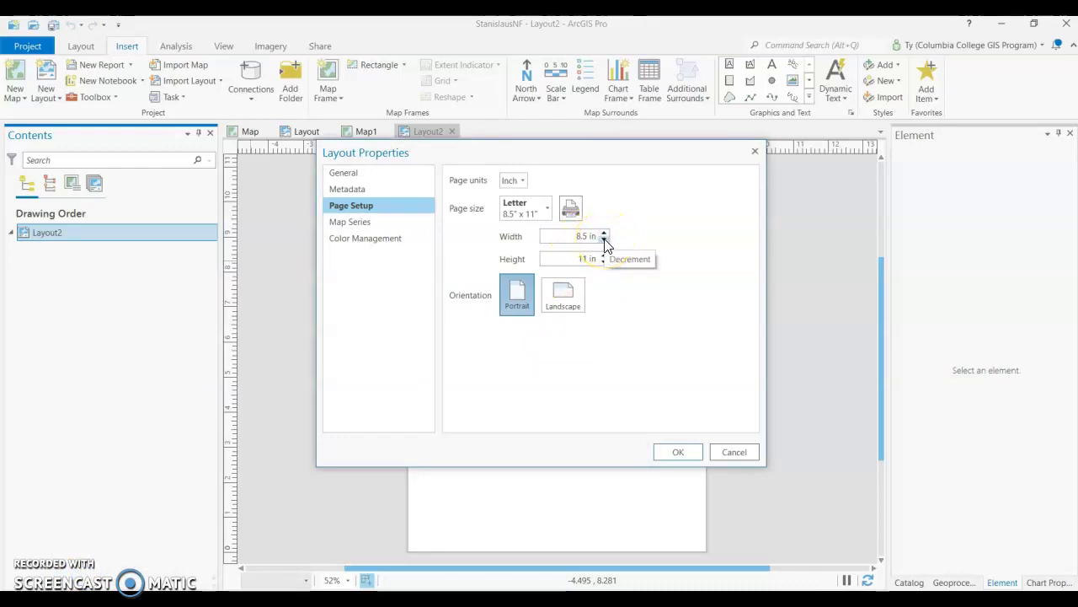
left_click(604, 240)
left_click(604, 240)
left_click(604, 240)
left_click(604, 262)
left_click(604, 262)
left_click(604, 262)
left_click(604, 262)
left_click(604, 262)
left_click(675, 452)
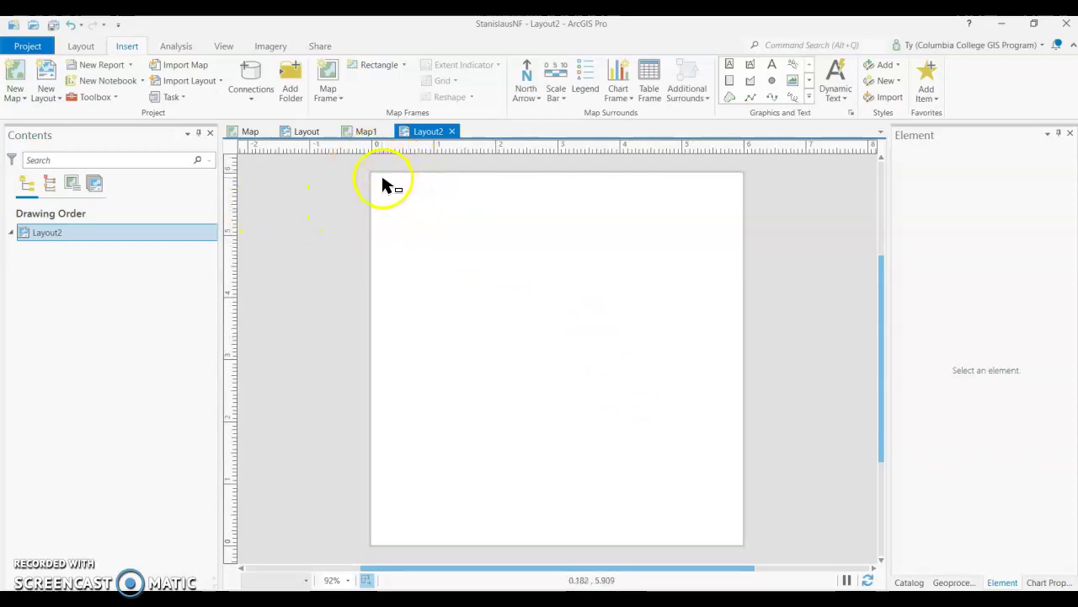
- Insert a map frame of the Map 1:1,221,000 rivers map spanning the whole page from its top-left corner
left_click(16, 93)
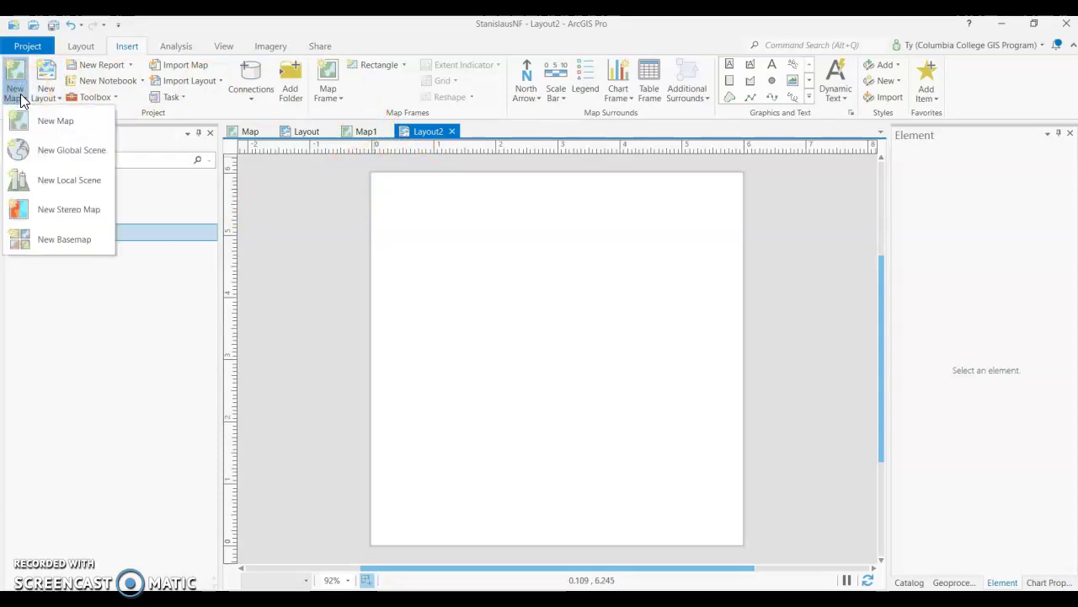
left_click(21, 95)
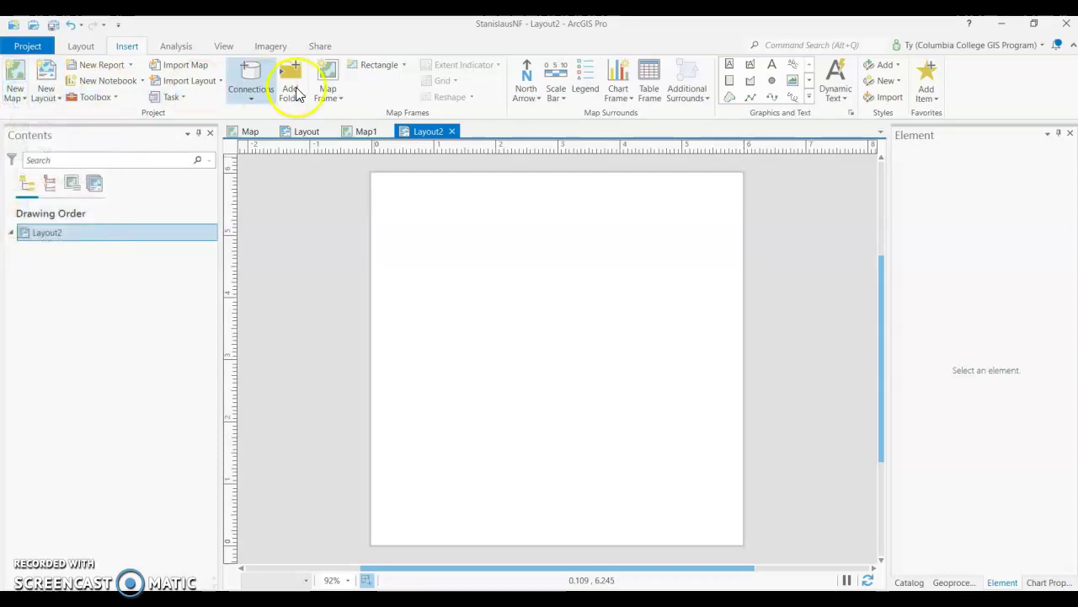
left_click(18, 98)
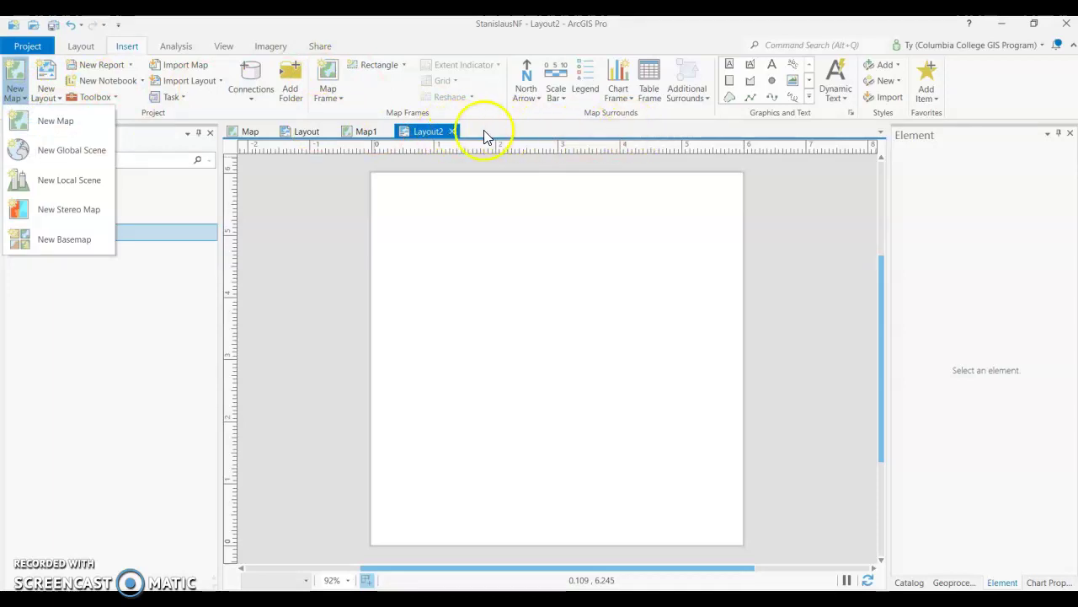
left_click(334, 98)
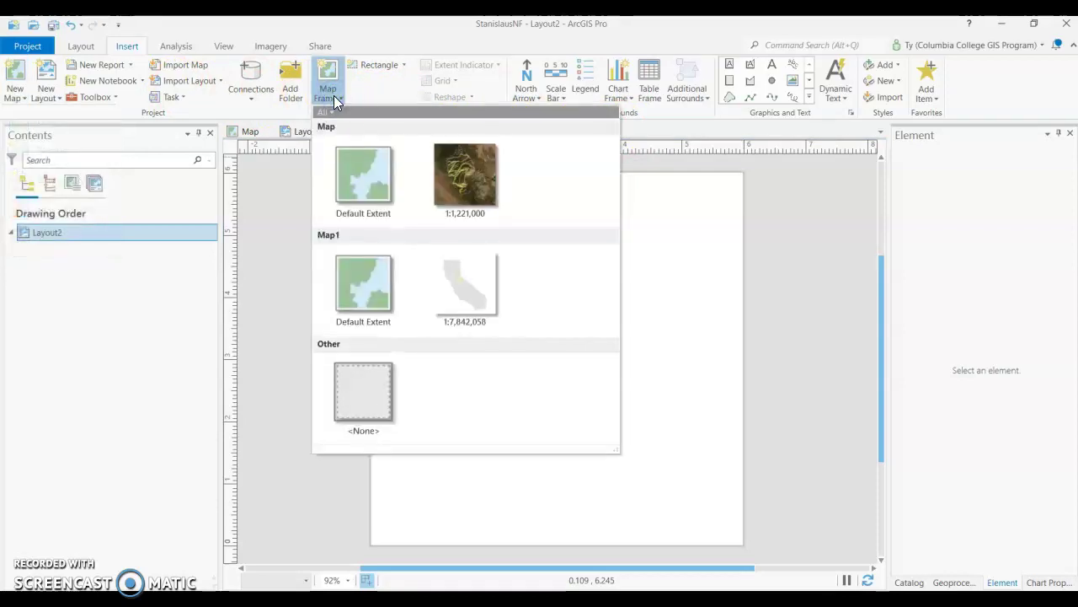
left_click(481, 170)
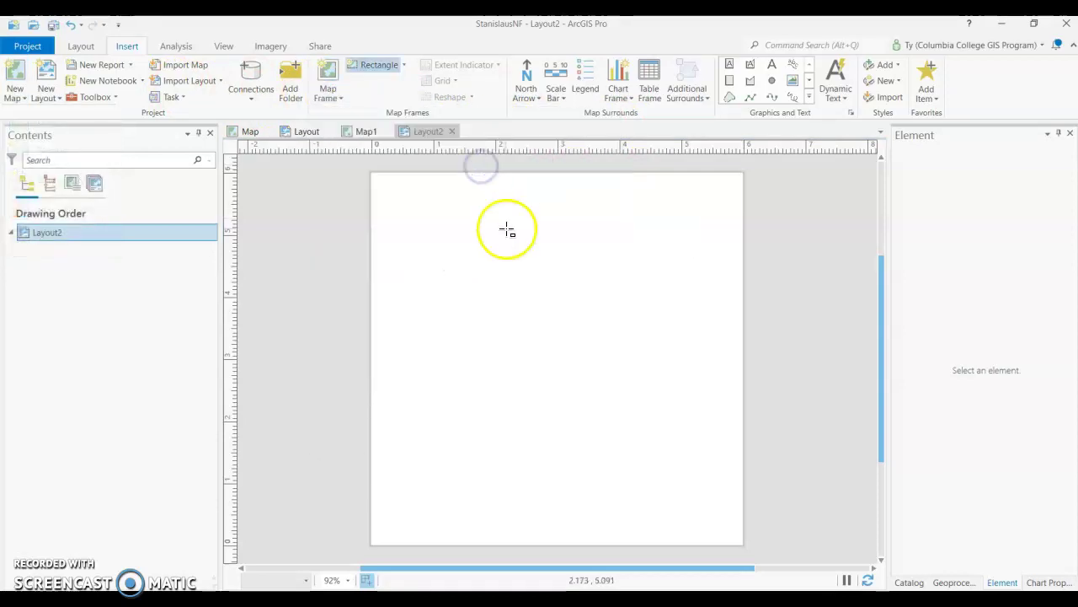
left_click(333, 96)
left_click(455, 171)
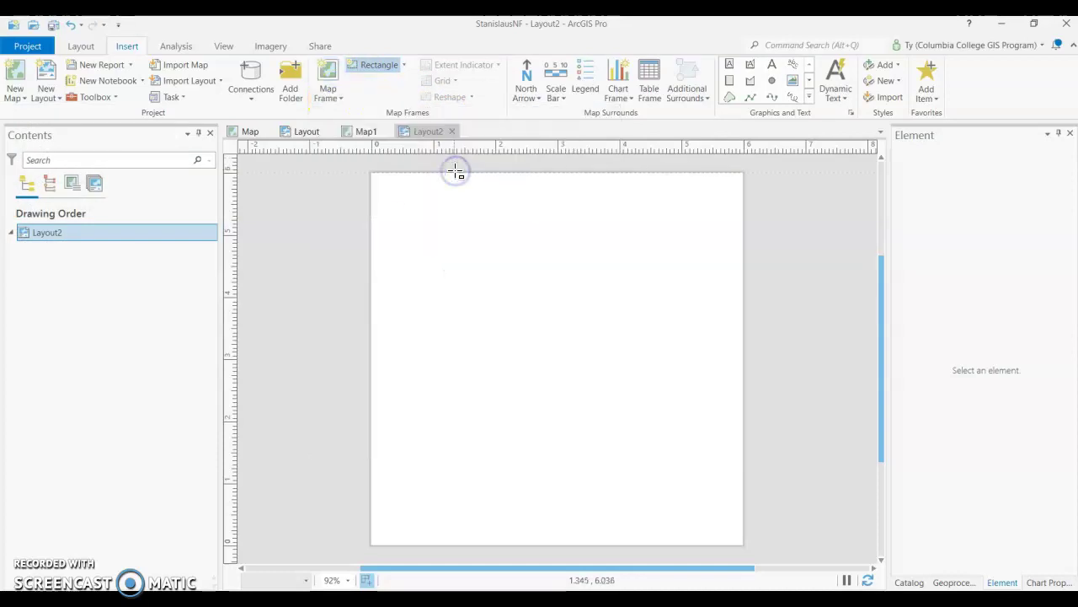
left_click(373, 172)
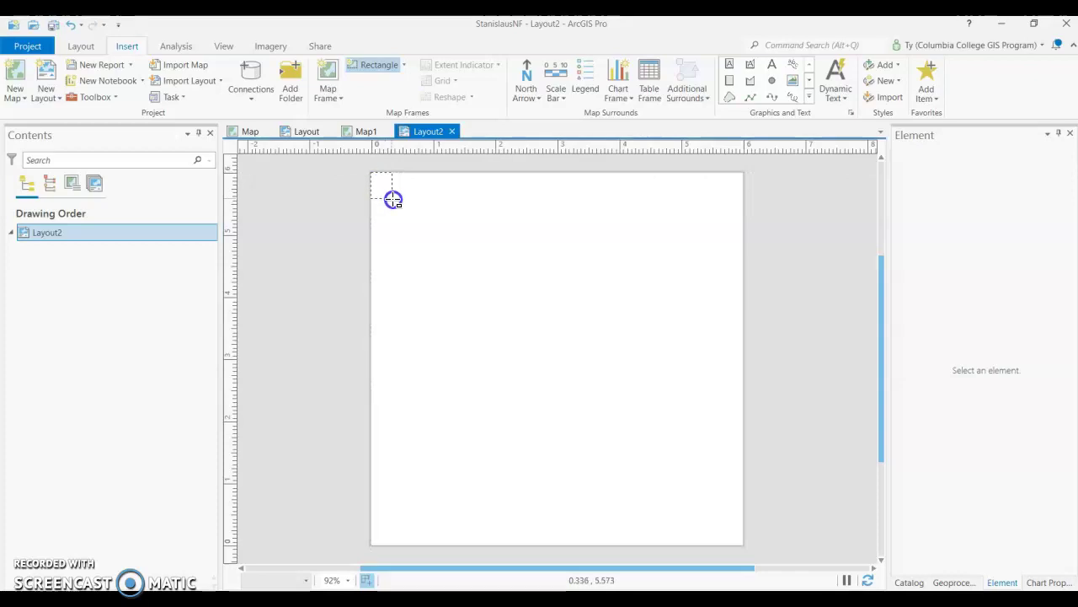
left_click_drag(428, 245, 740, 546)
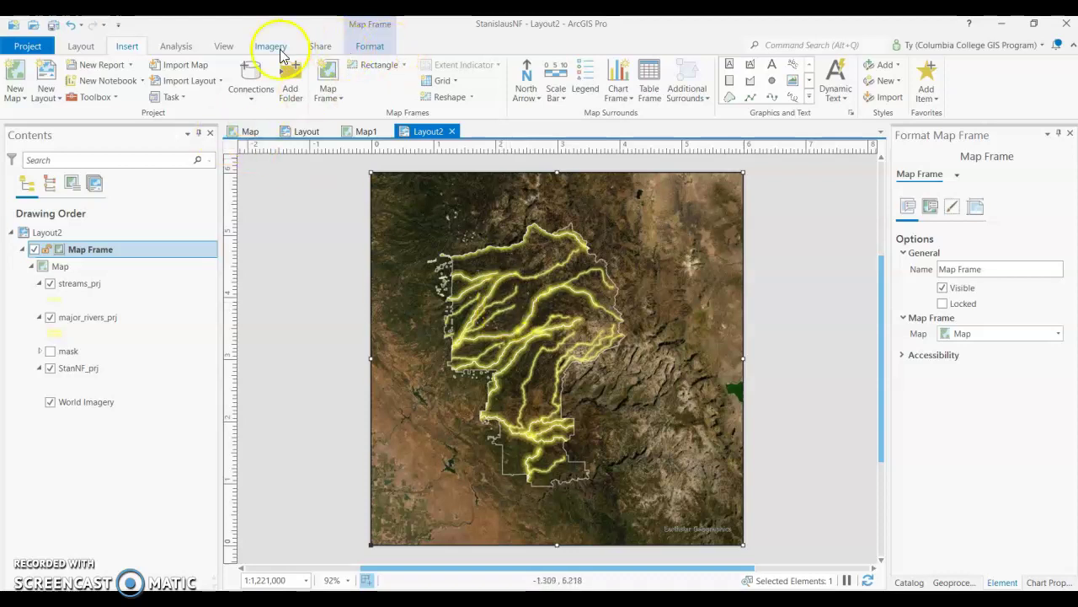
- Activate the map frame, pan to centre the forest, then close activation
left_click(87, 49)
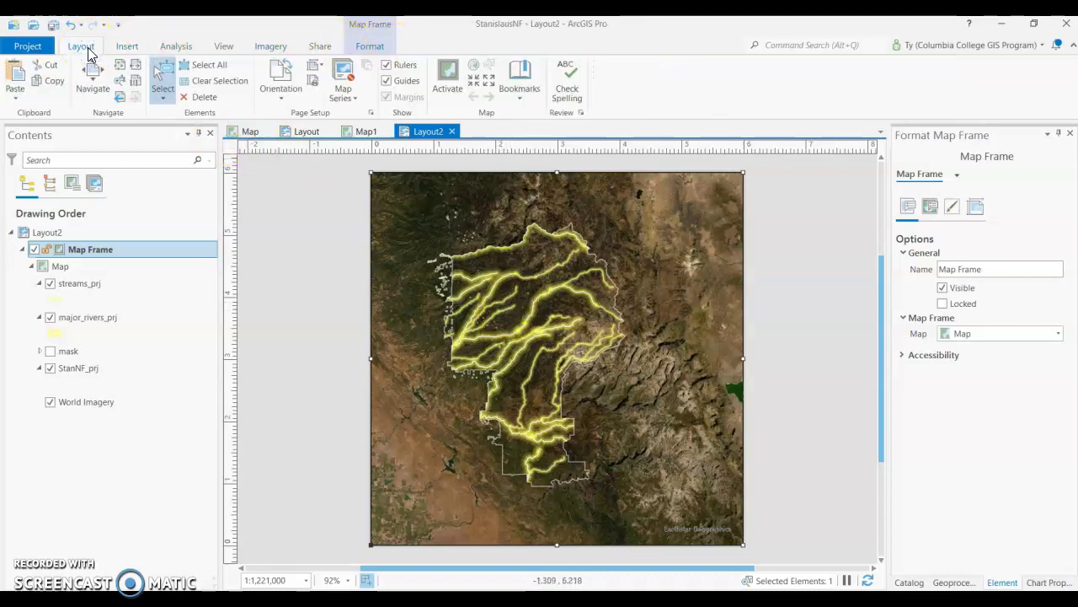
left_click(449, 77)
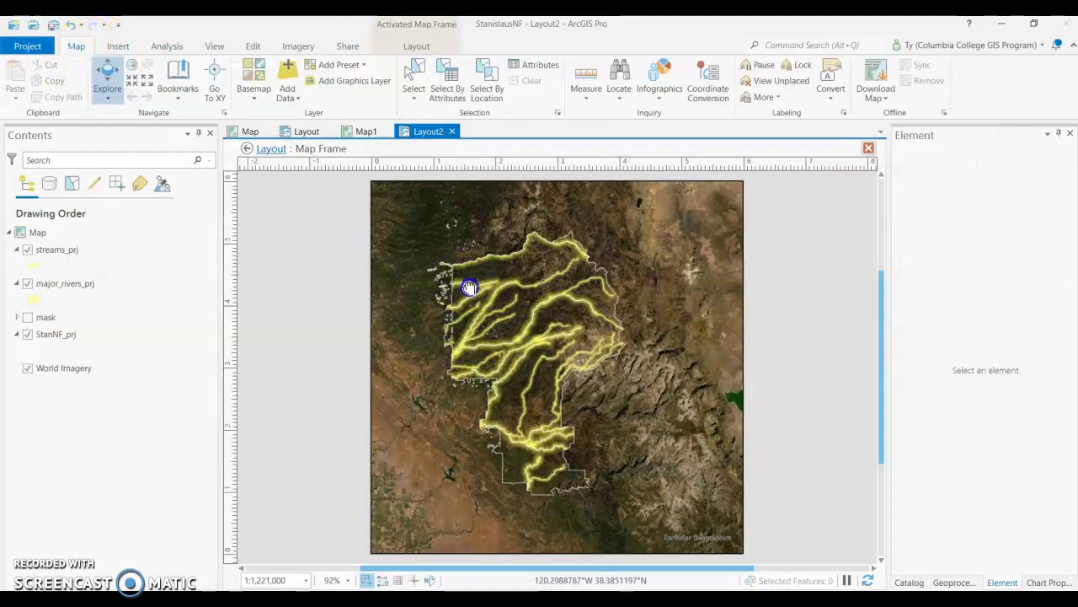
mouse_move(474, 286)
left_mouse_down()
mouse_move(548, 322)
mouse_move(457, 259)
mouse_move(421, 336)
mouse_move(551, 335)
mouse_move(429, 251)
mouse_move(419, 313)
mouse_move(470, 312)
mouse_move(488, 299)
left_mouse_up()
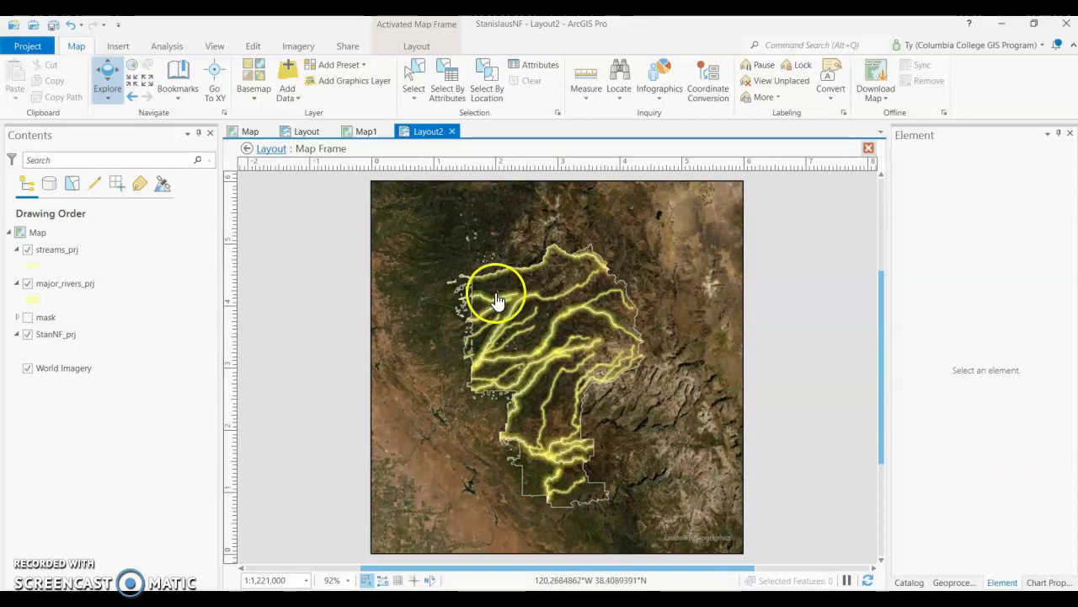
left_click(417, 46)
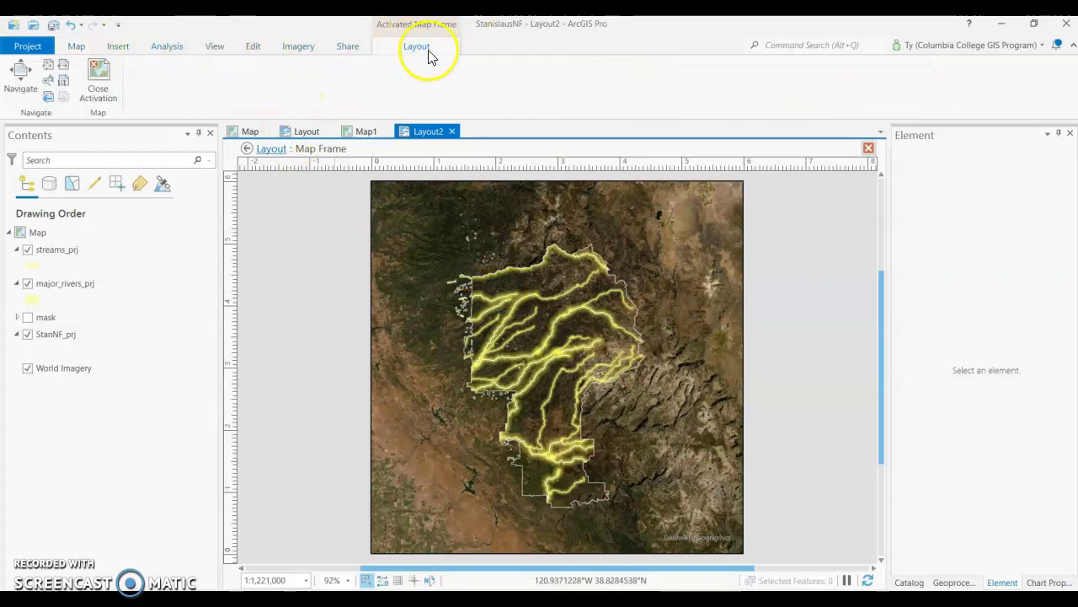
left_click(100, 85)
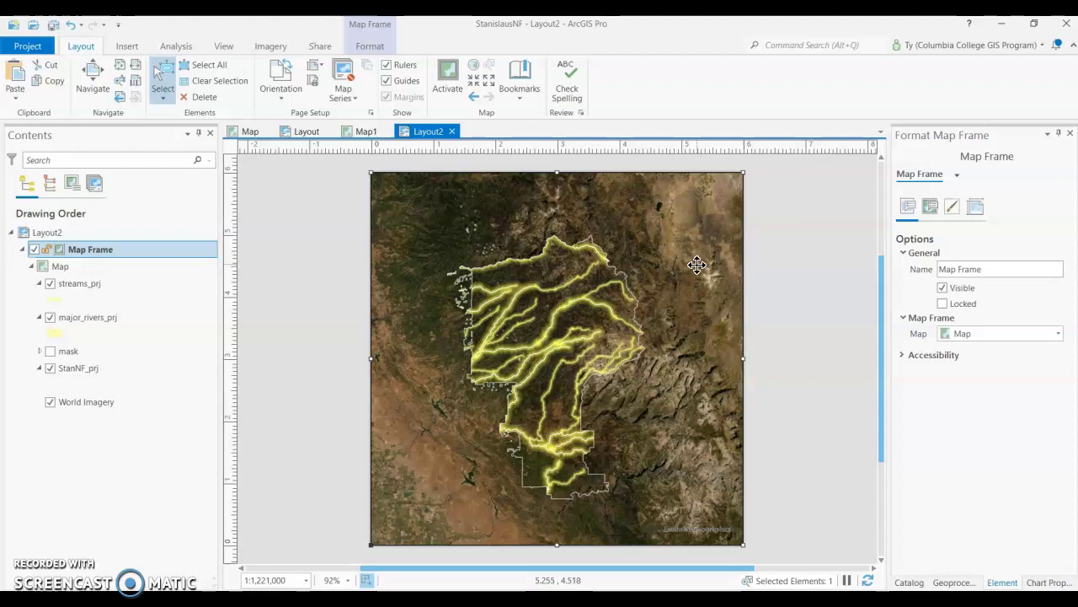
left_click(696, 291)
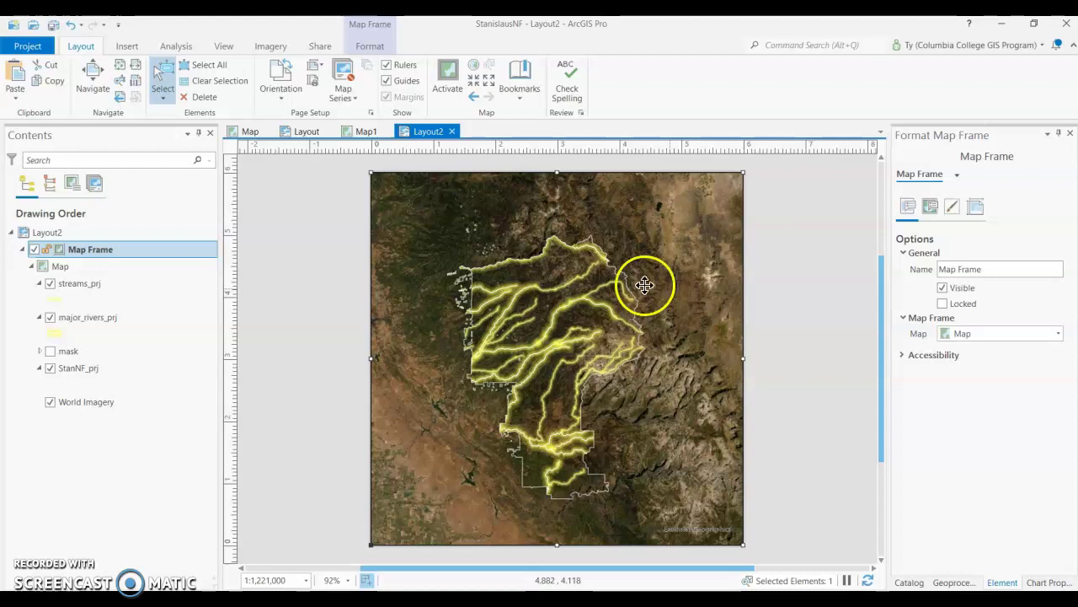
- Inspect the Layout's Stanislaus National Forest title, Rivers & Streams subtitle, California inset and north arrow
left_click(306, 132)
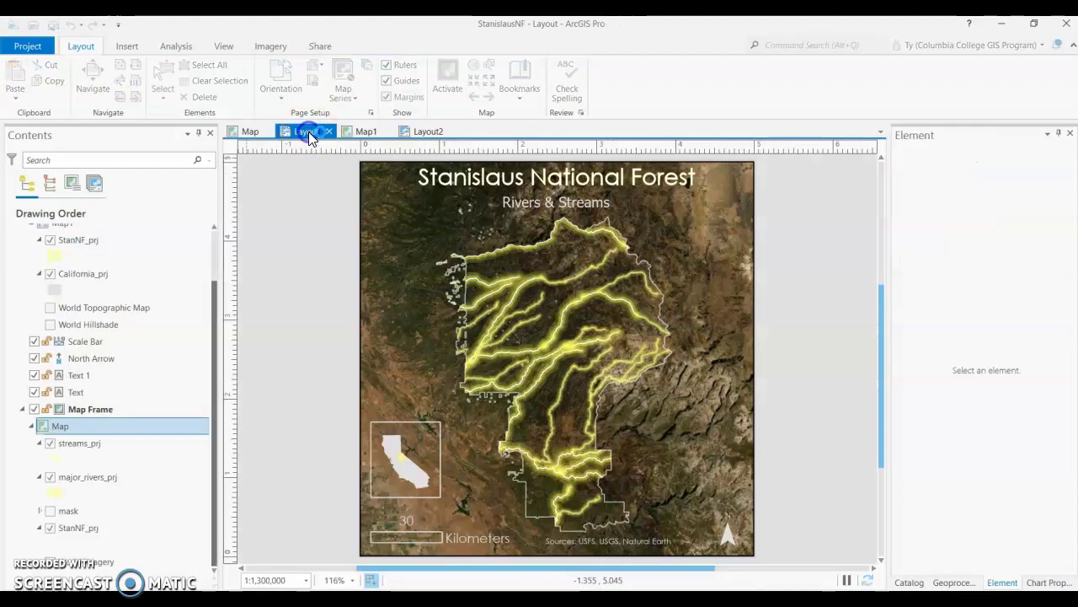
left_click(676, 332)
left_click(650, 290)
left_click(600, 193)
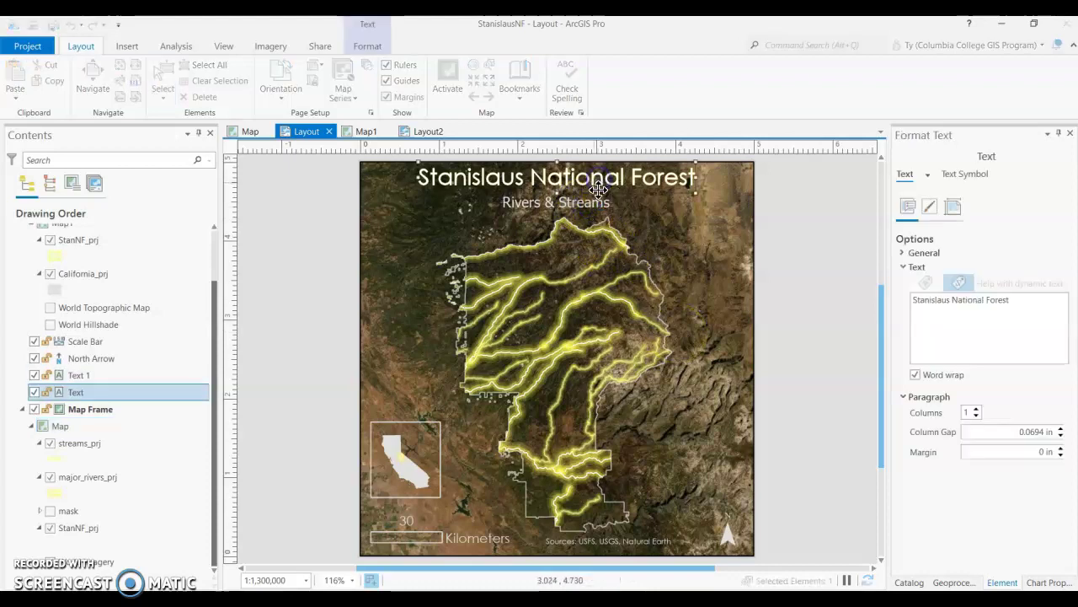
left_click(597, 203)
left_click(410, 446)
left_click(422, 439)
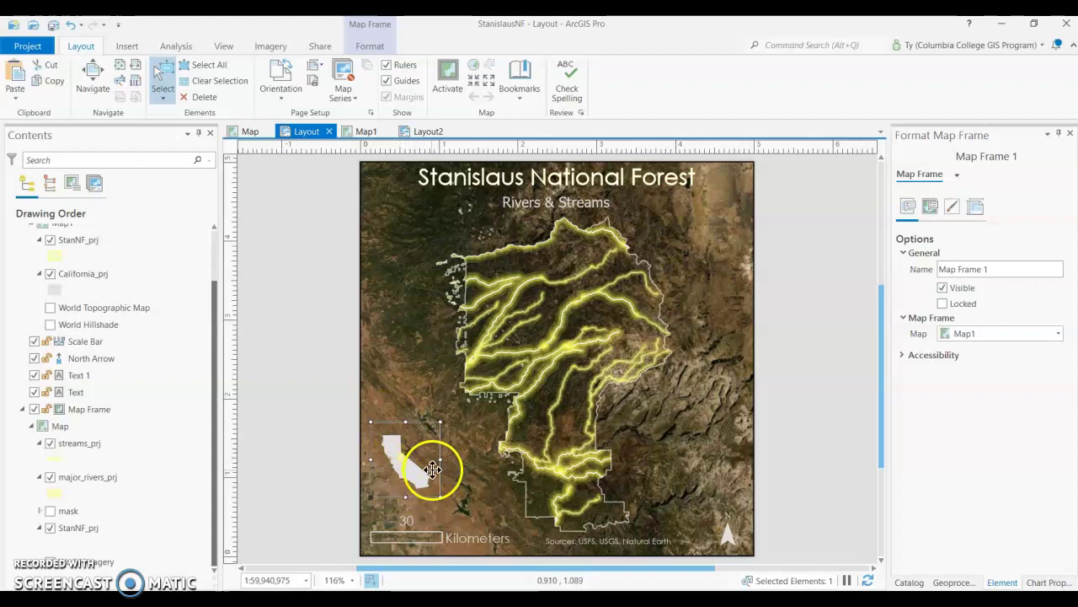
left_click(419, 536)
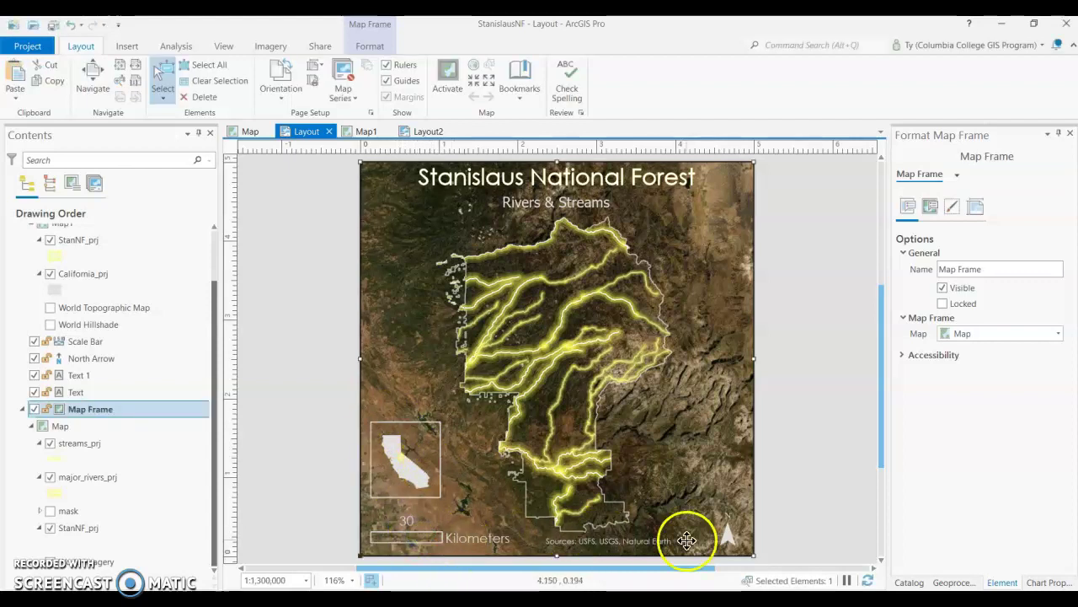
left_click(726, 536)
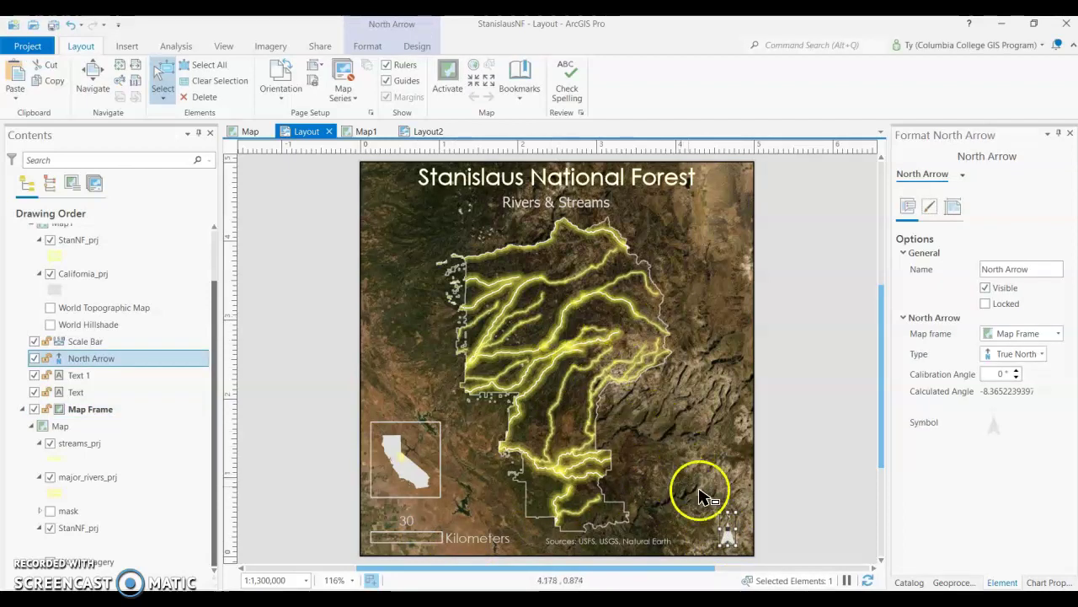
- Place a Single Division Scale Bar at Layout2's lower-left map corner and widen it to 30 miles
left_click(412, 131)
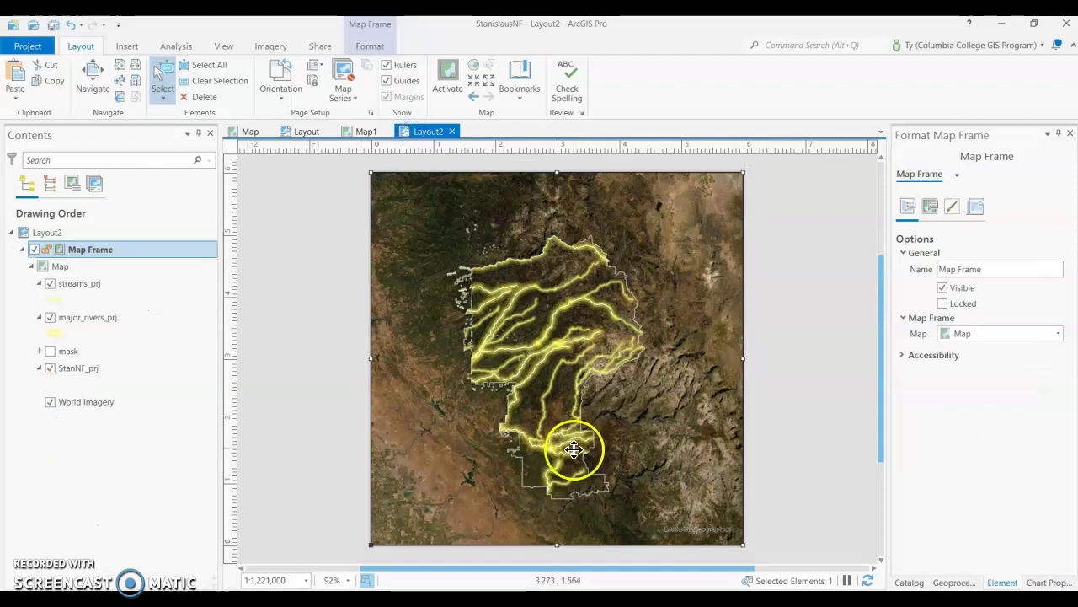
left_click(131, 48)
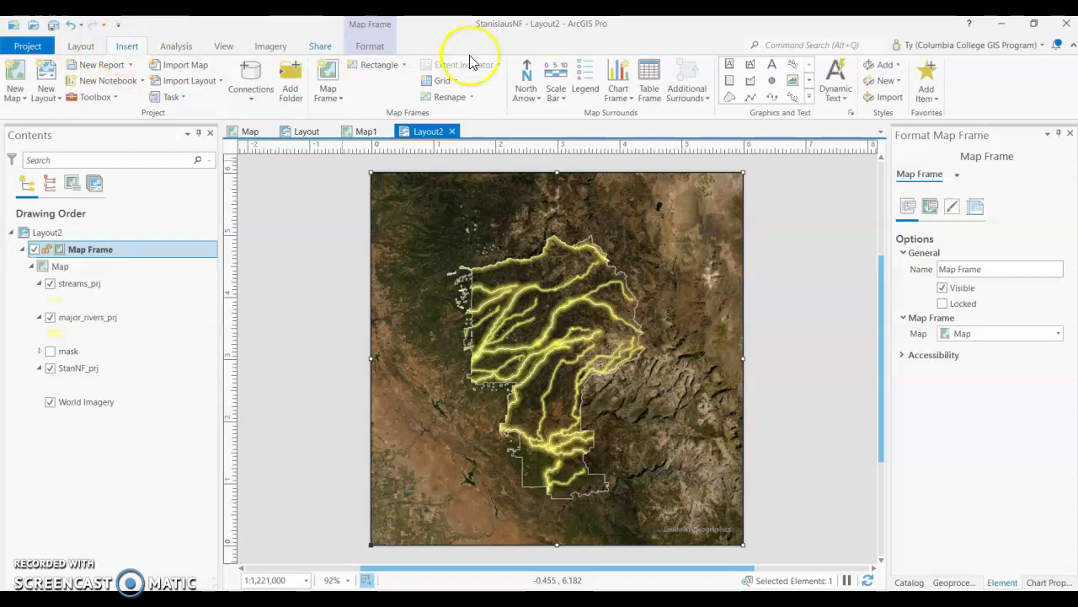
left_click(558, 96)
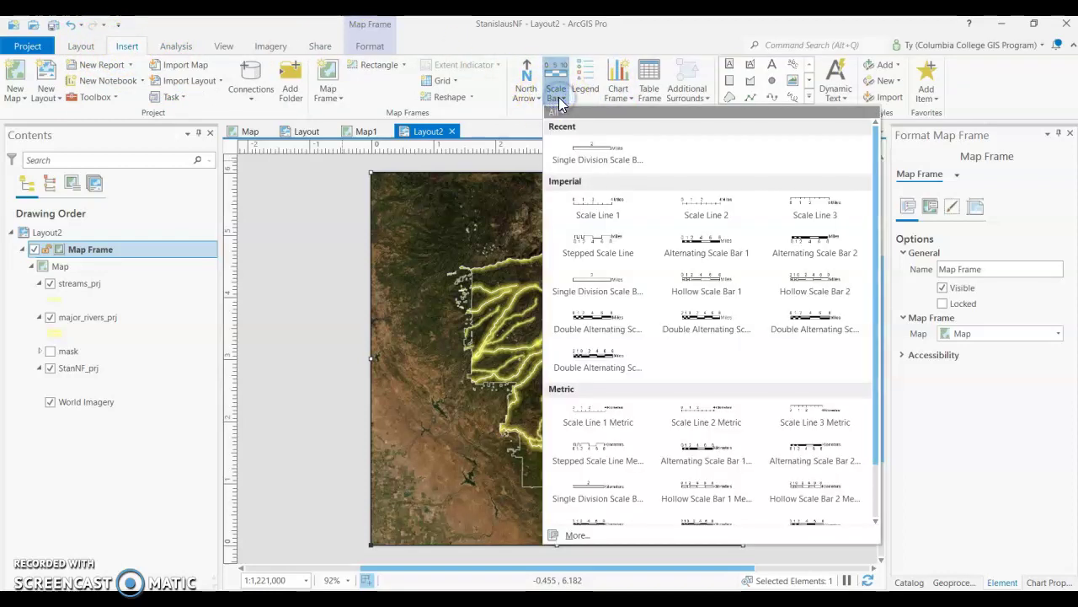
left_click(597, 159)
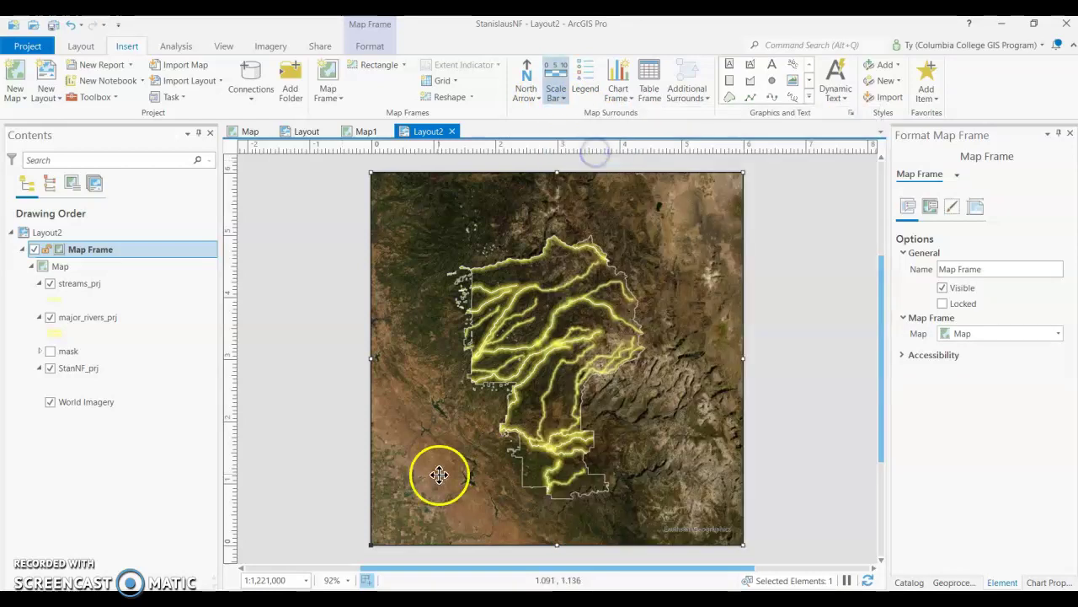
left_click(556, 97)
left_click(562, 141)
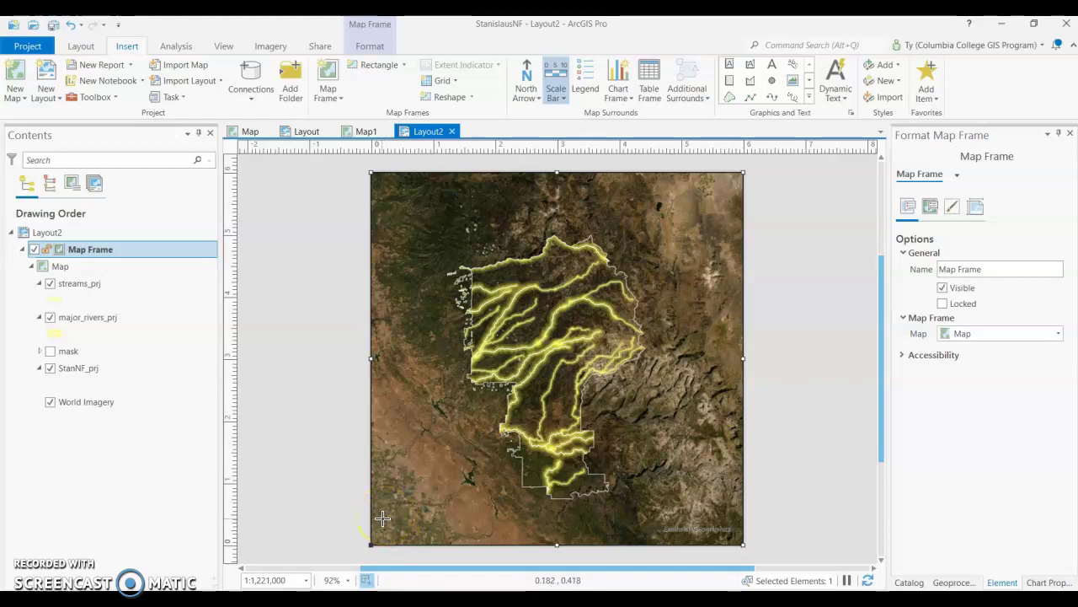
left_click_drag(383, 517, 483, 539)
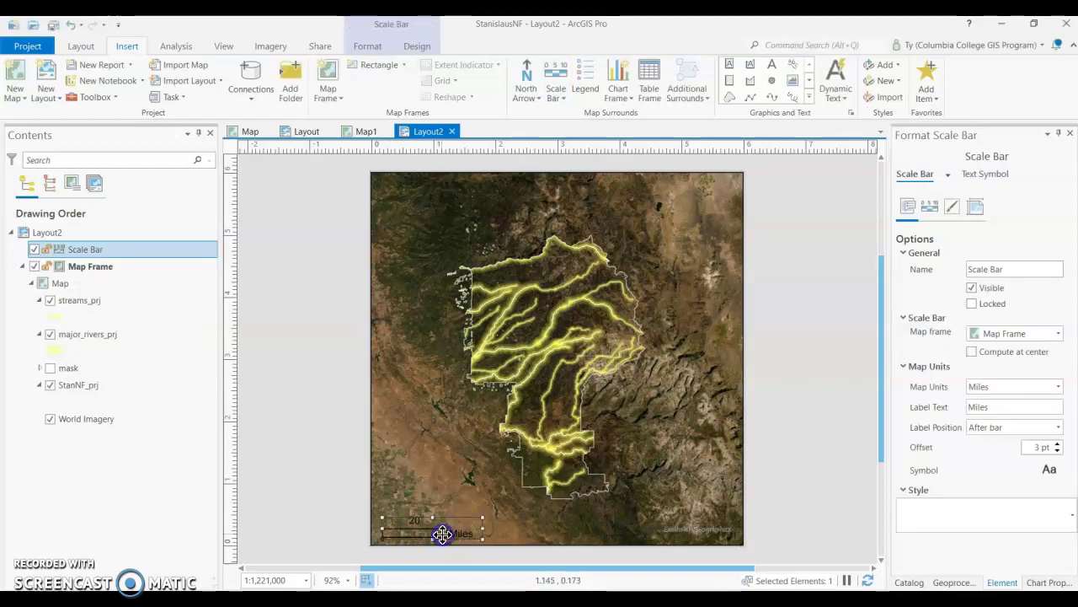
left_click_drag(486, 528, 500, 529)
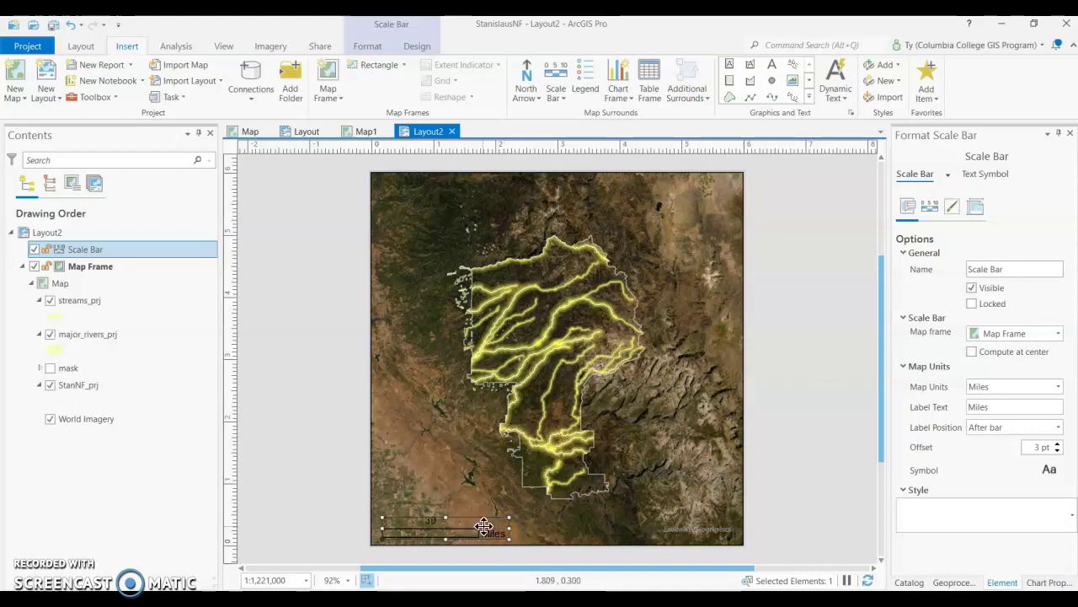
left_click(472, 484)
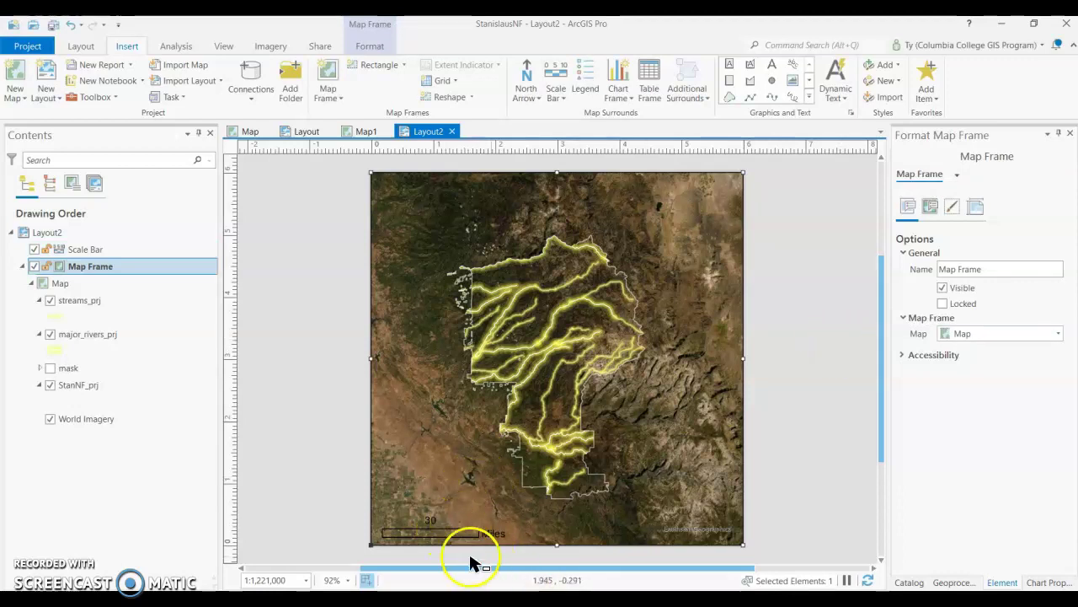
left_click(430, 530)
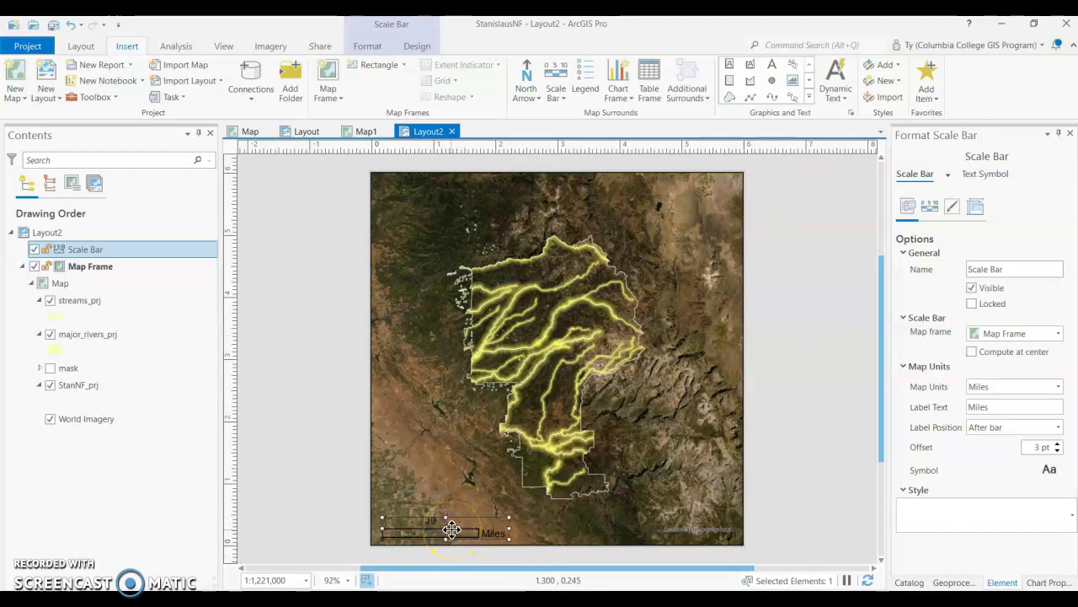
- Set the scale bar's text symbol colour to Gray 30%
right_click(452, 526)
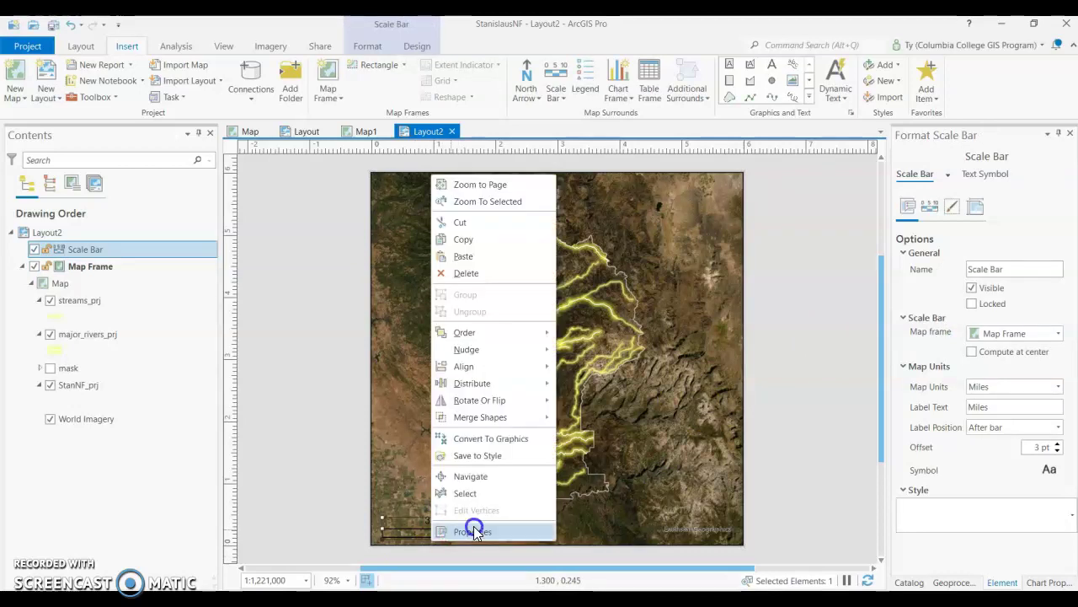
left_click(473, 531)
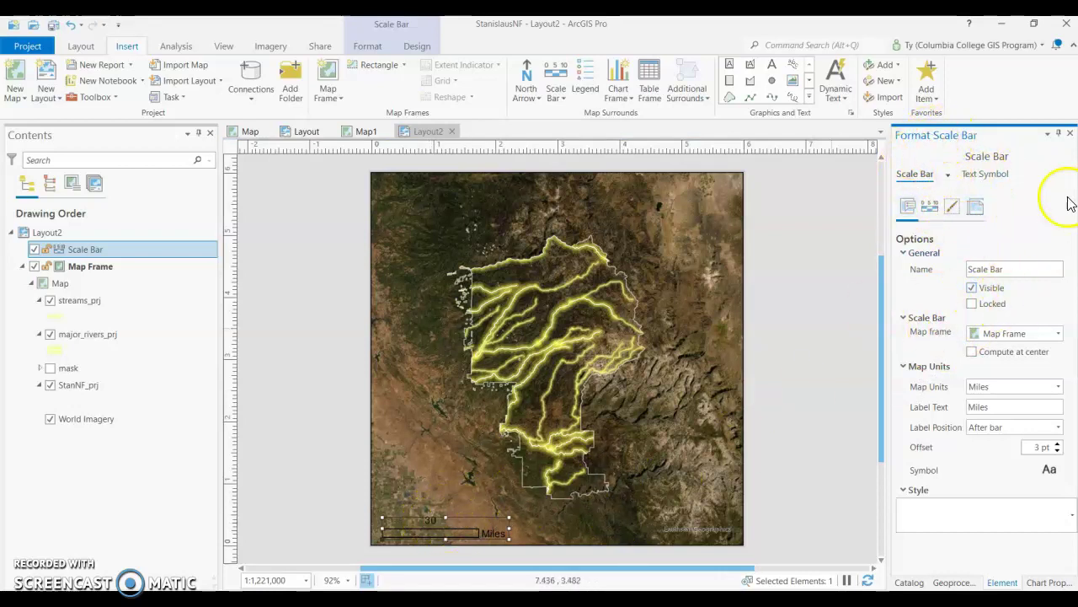
left_click(987, 174)
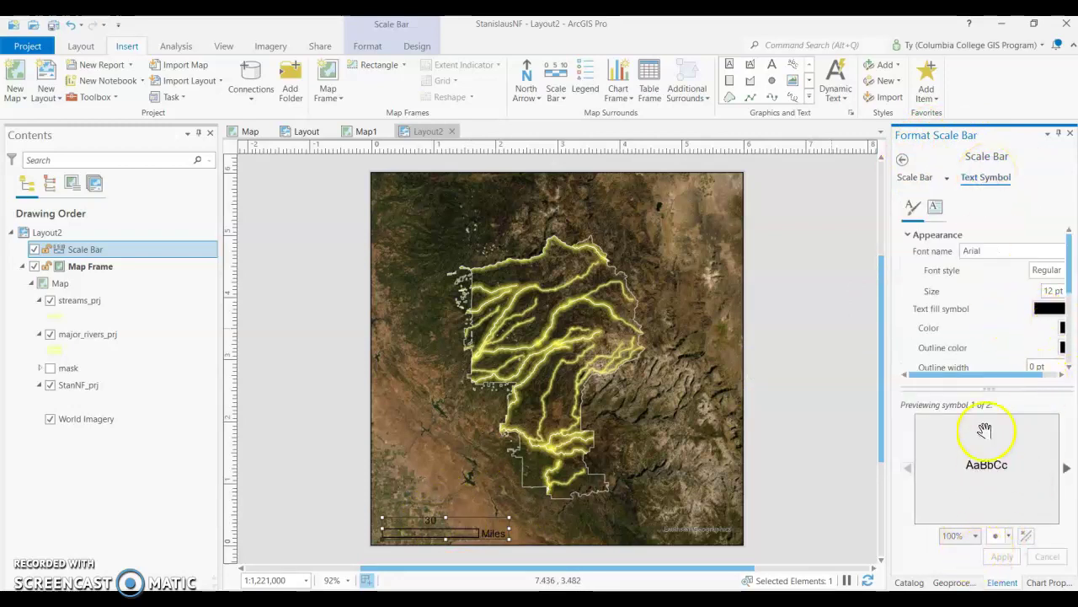
left_click_drag(990, 375, 1019, 375)
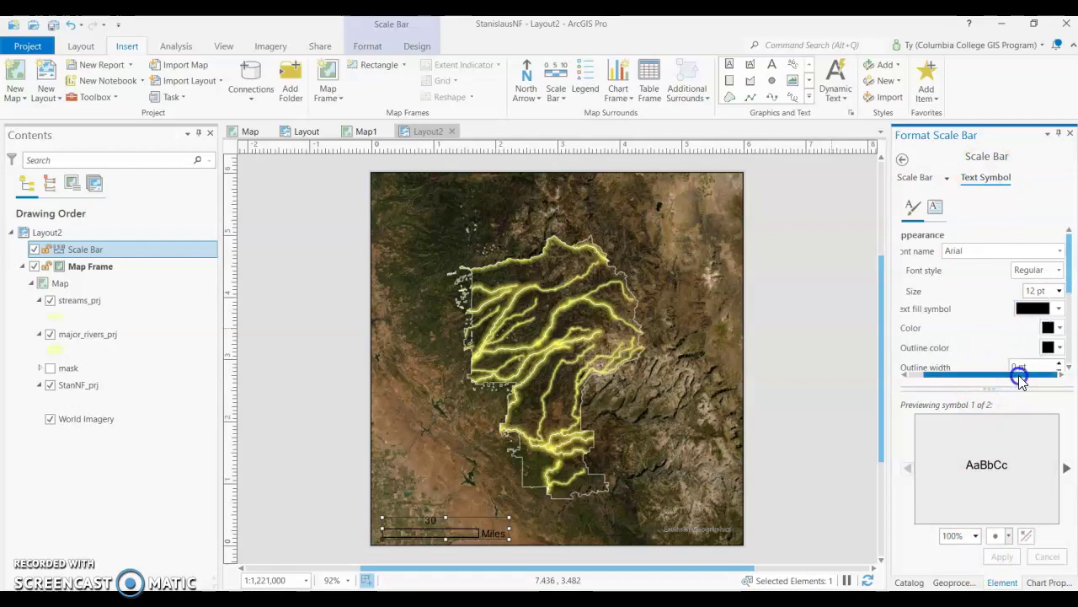
left_click(1059, 309)
left_click(1059, 310)
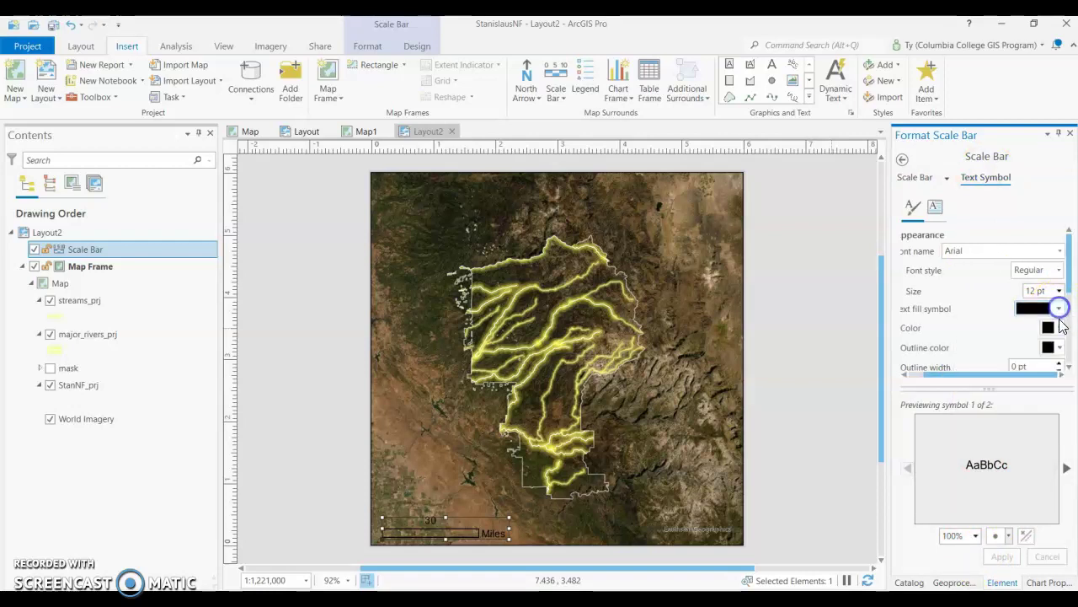
left_click(1060, 329)
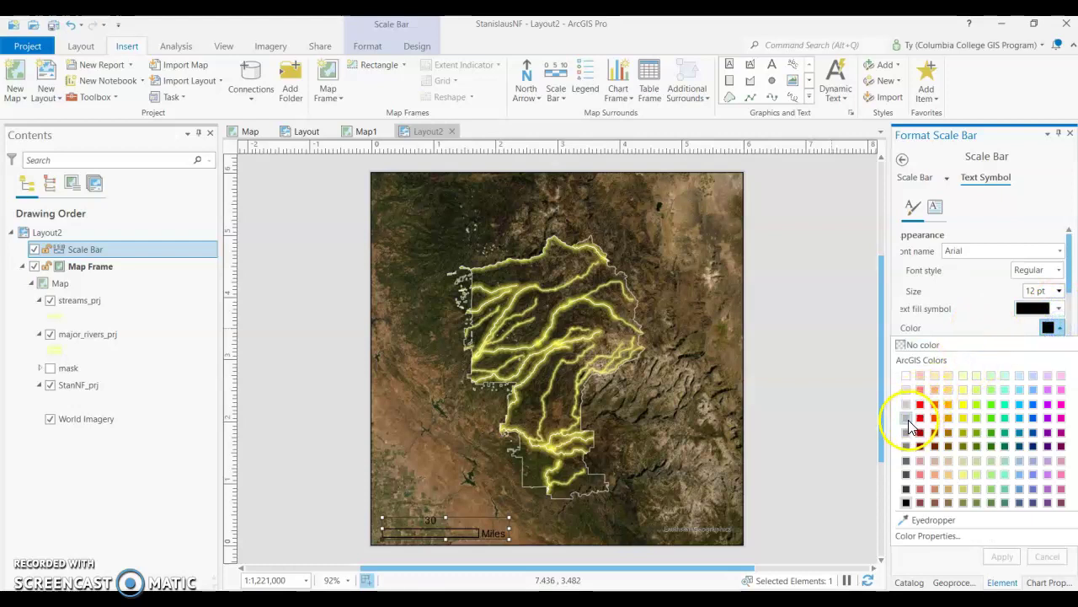
left_click(908, 419)
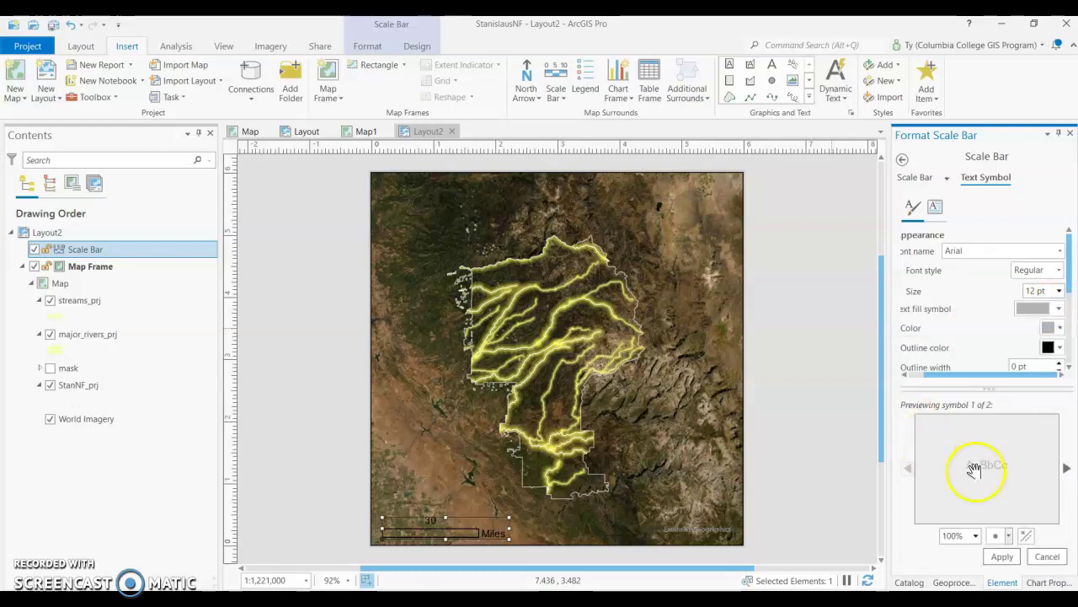
left_click(1001, 554)
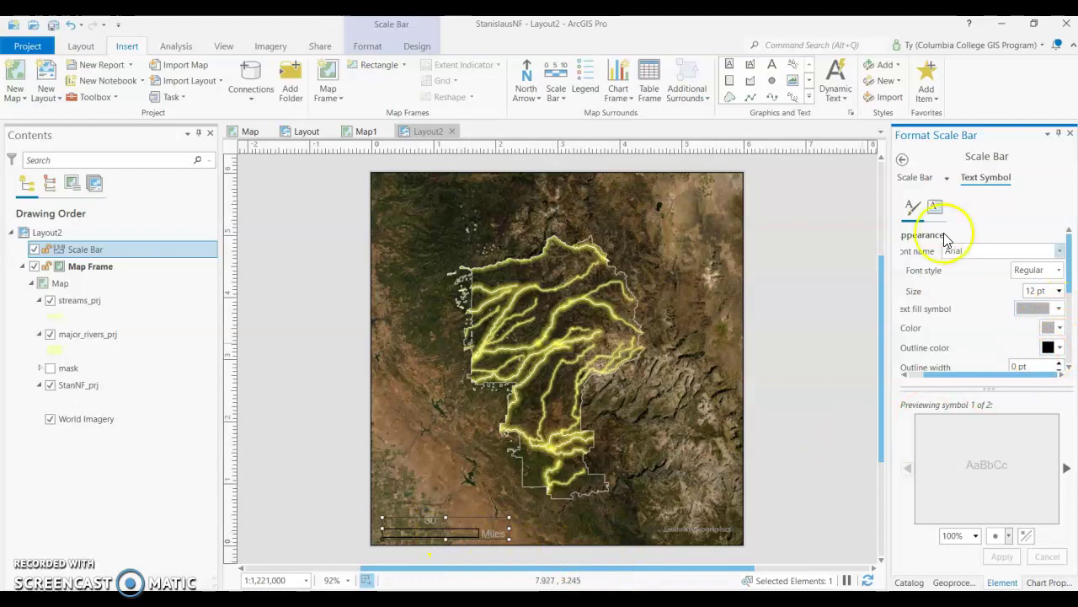
left_click(916, 176)
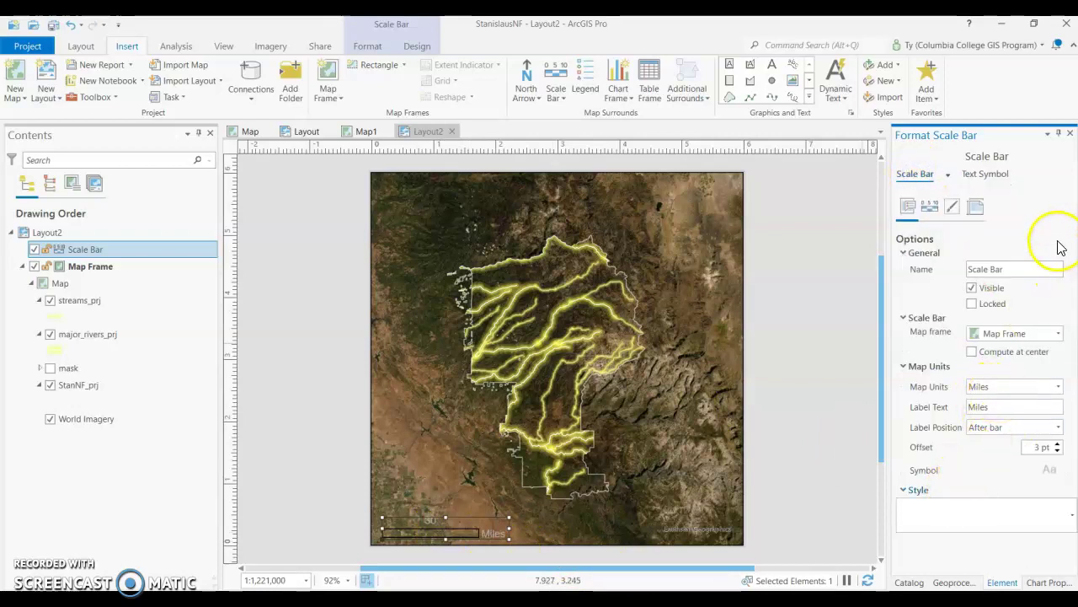
- Set the scale bar's bar symbol outline colour to Gray 30%
left_click(932, 209)
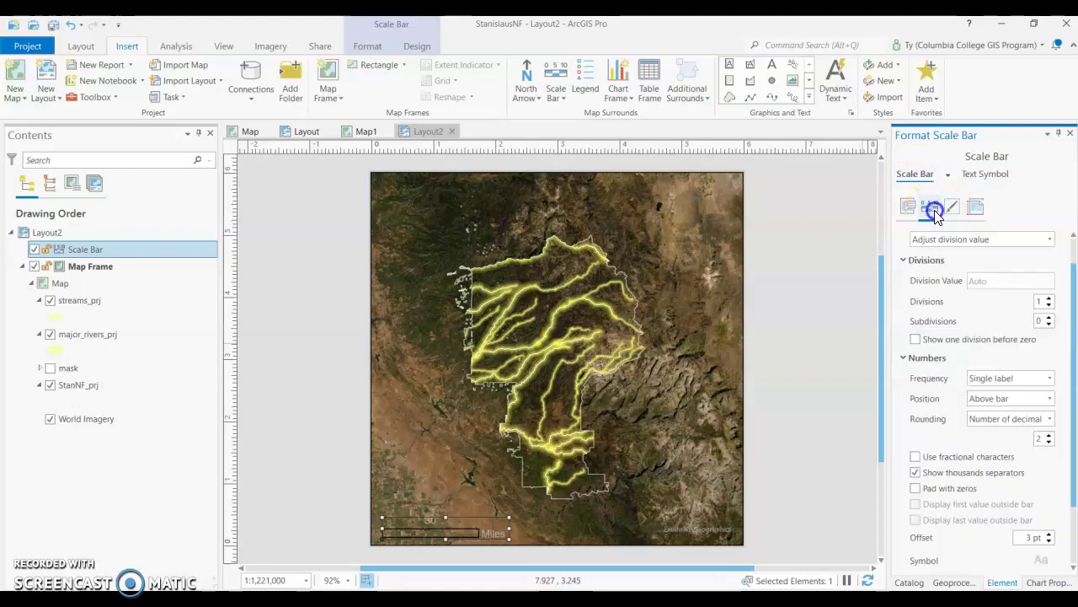
left_click_drag(1074, 279, 1074, 337)
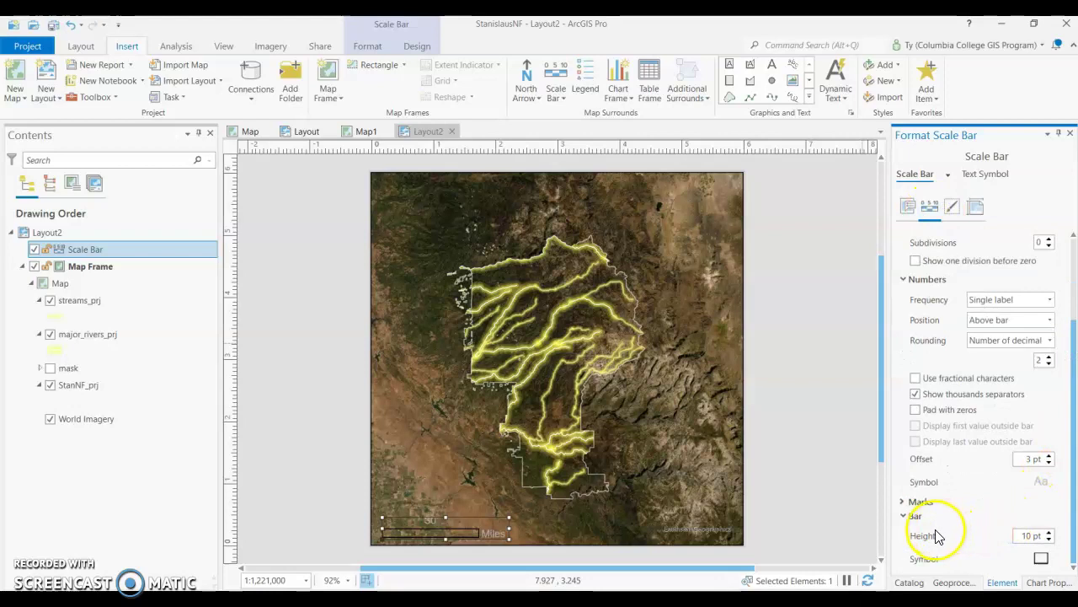
left_click(1041, 559)
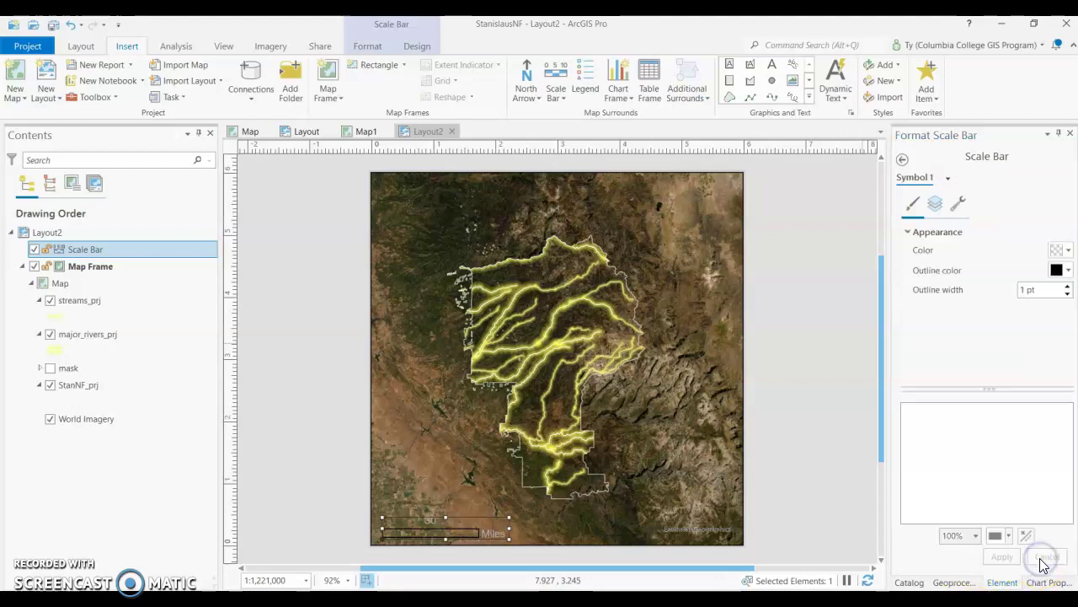
left_click(1068, 271)
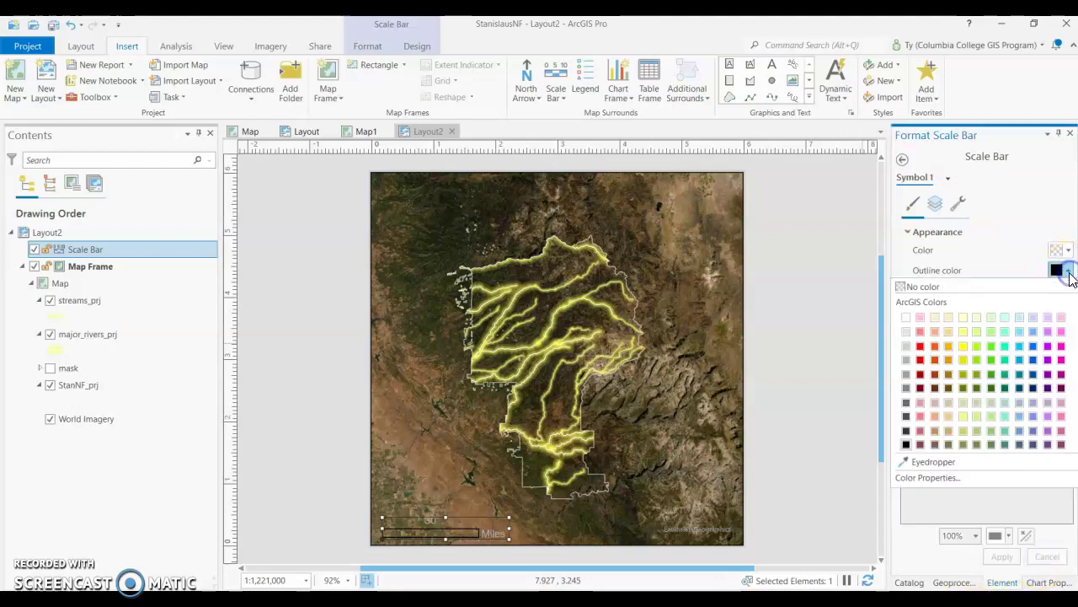
left_click(905, 360)
left_click(1000, 559)
left_click(814, 426)
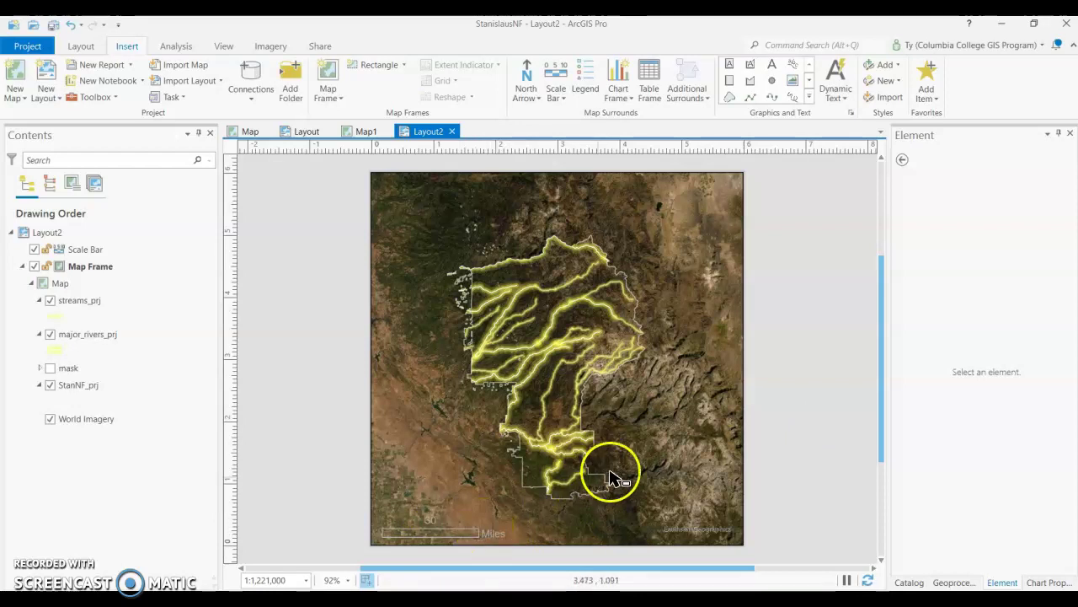
- Insert the first north arrow style near the map's lower-right corner
left_click(528, 98)
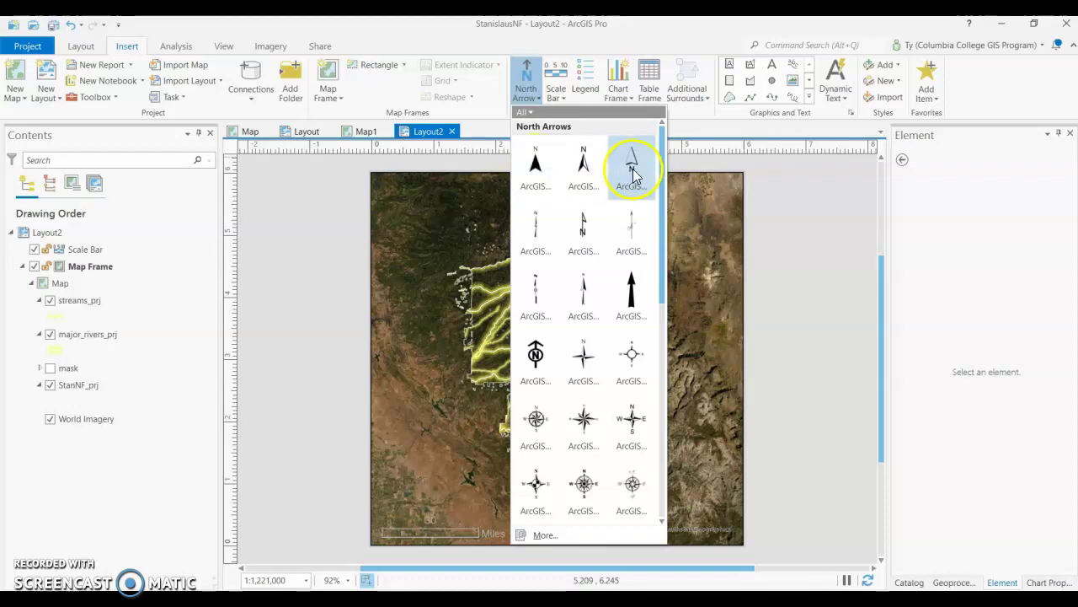
left_click(548, 171)
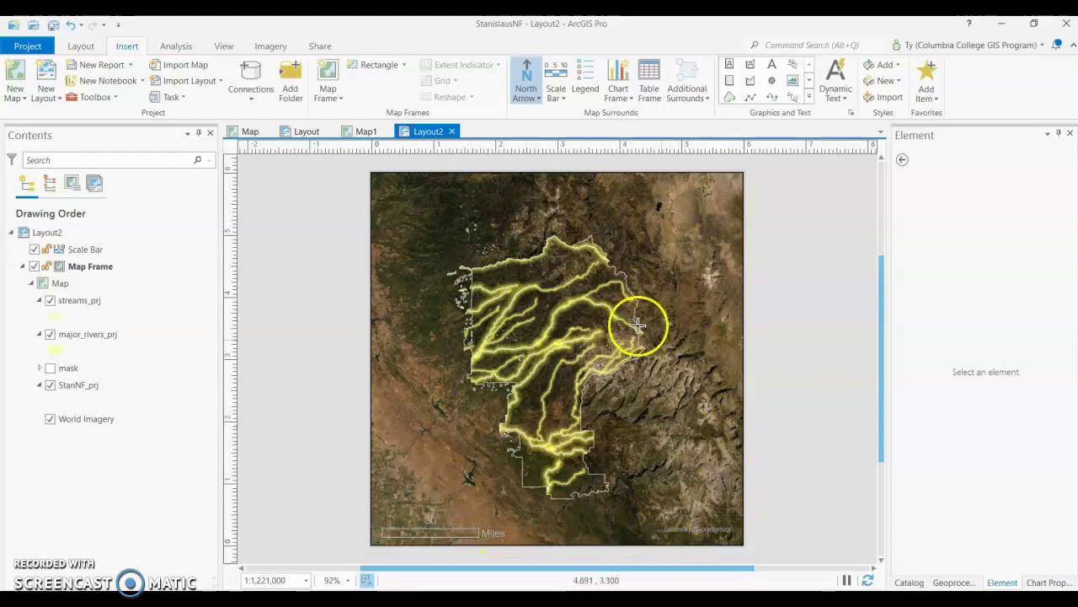
scroll(717, 493, "down", 1)
scroll(725, 508, "up", 1)
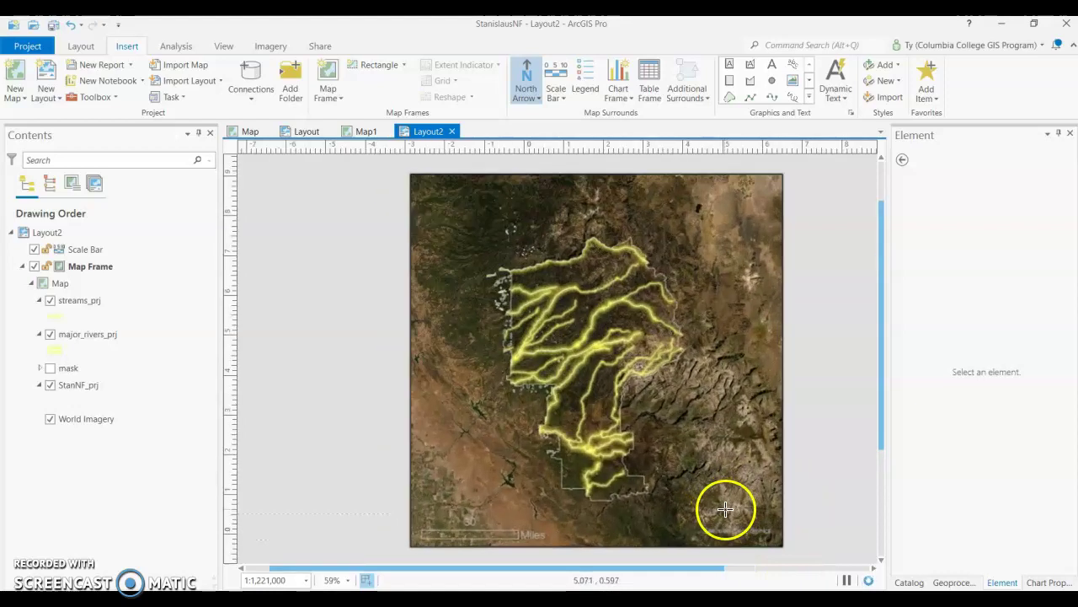
left_click(775, 523)
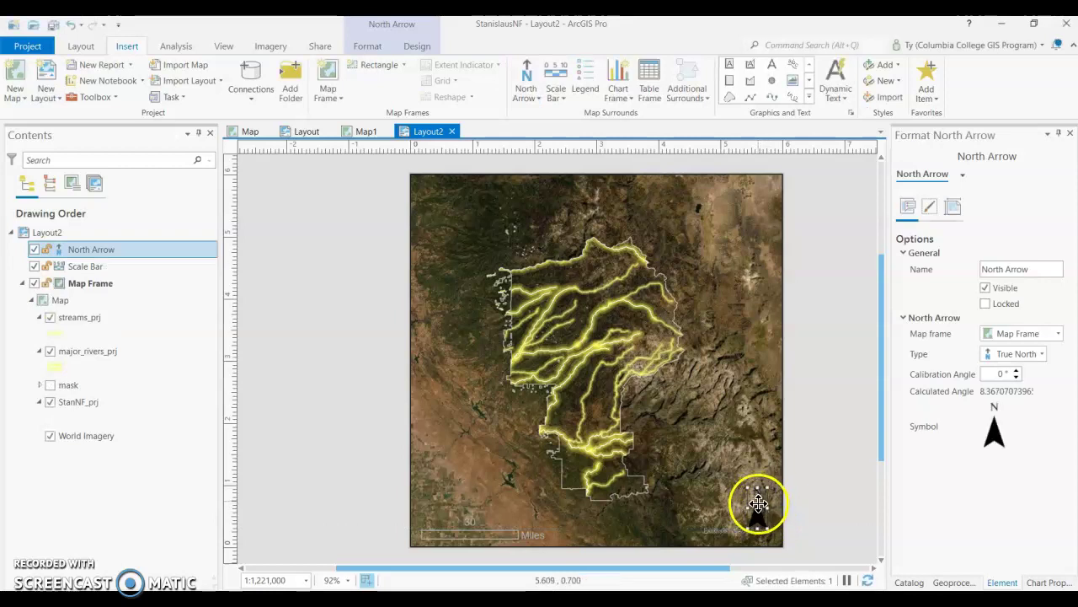
left_click_drag(758, 504, 683, 517)
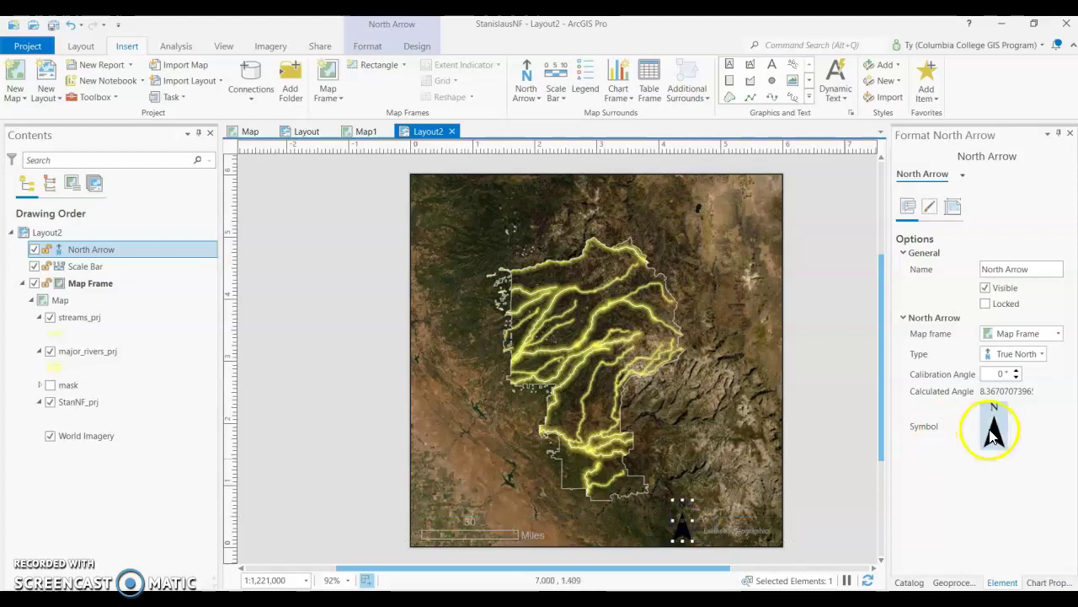
- Colour the north arrow symbol grey
left_click(929, 205)
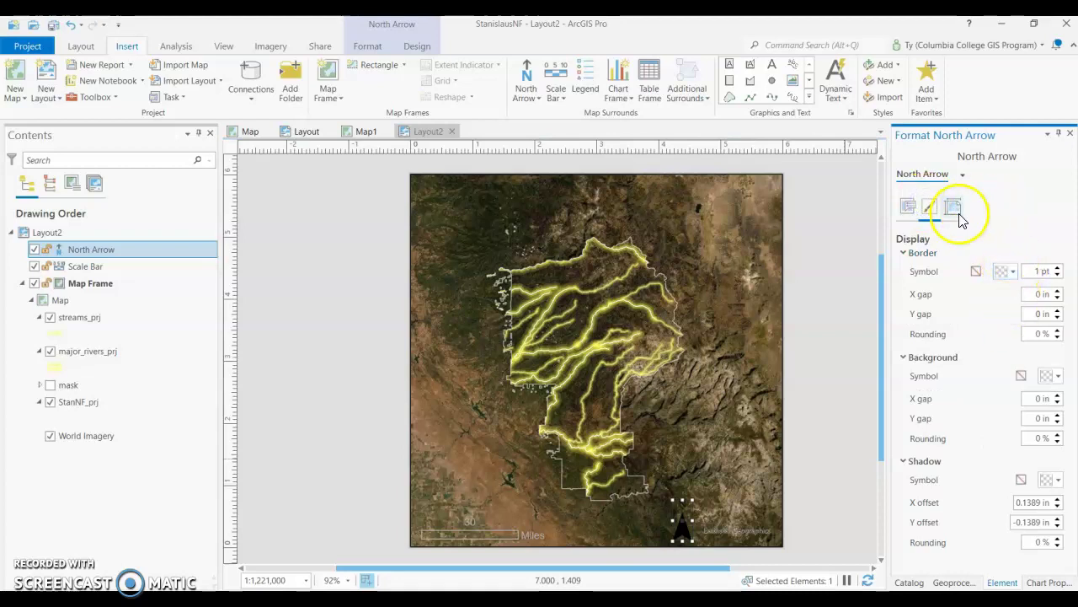
left_click(908, 205)
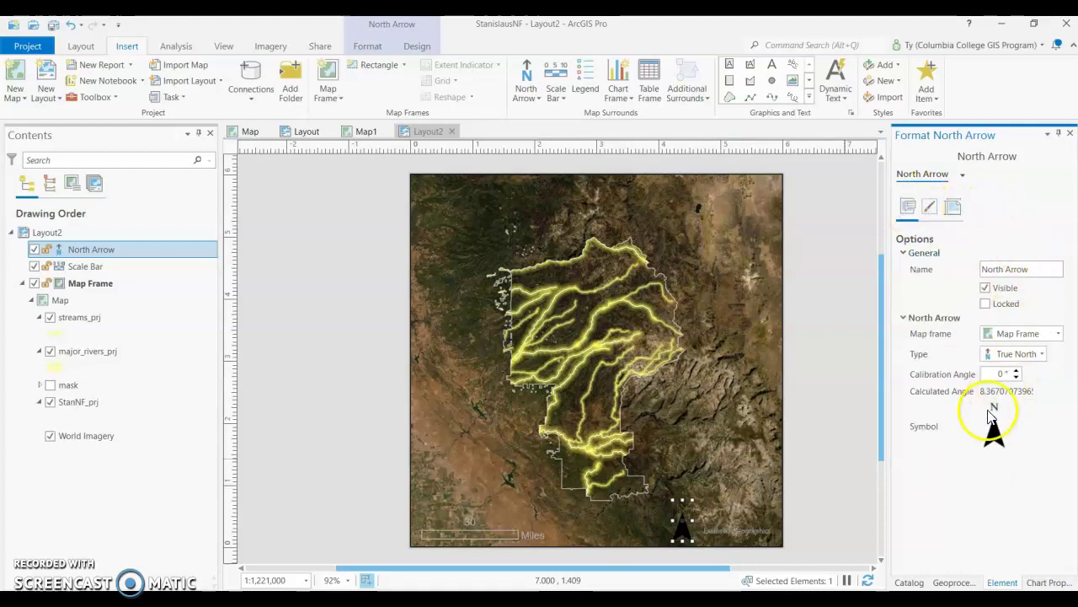
left_click(989, 425)
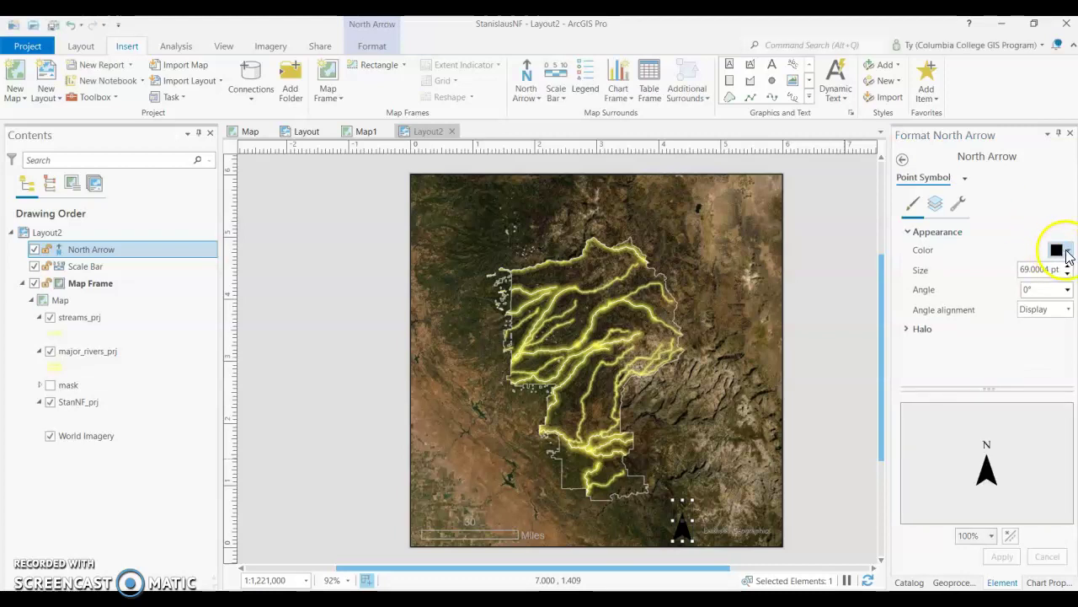
left_click(1063, 250)
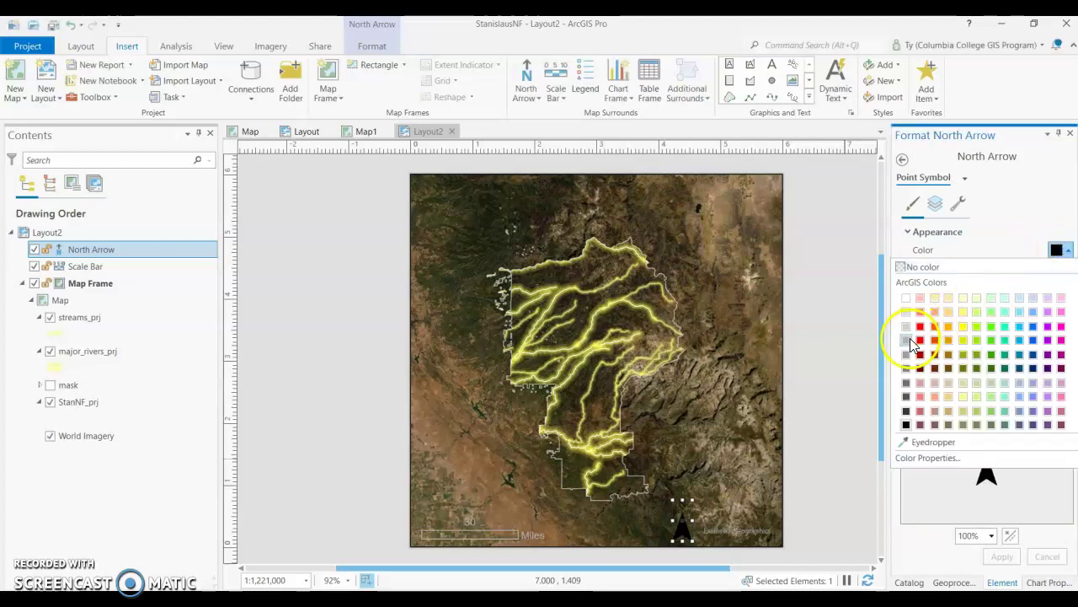
left_click(907, 341)
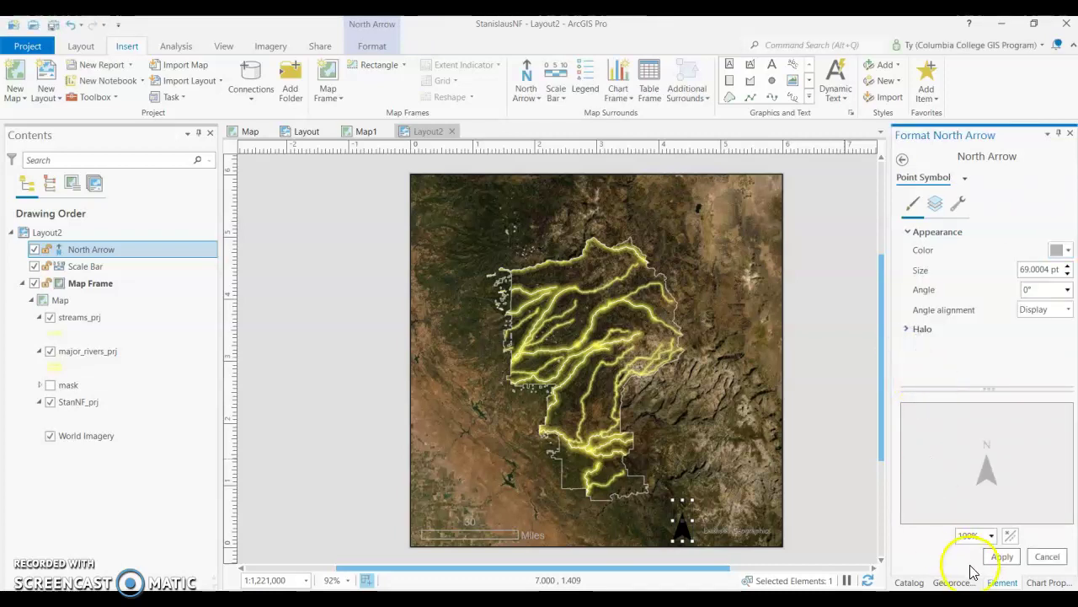
left_click(1002, 557)
left_click(990, 357)
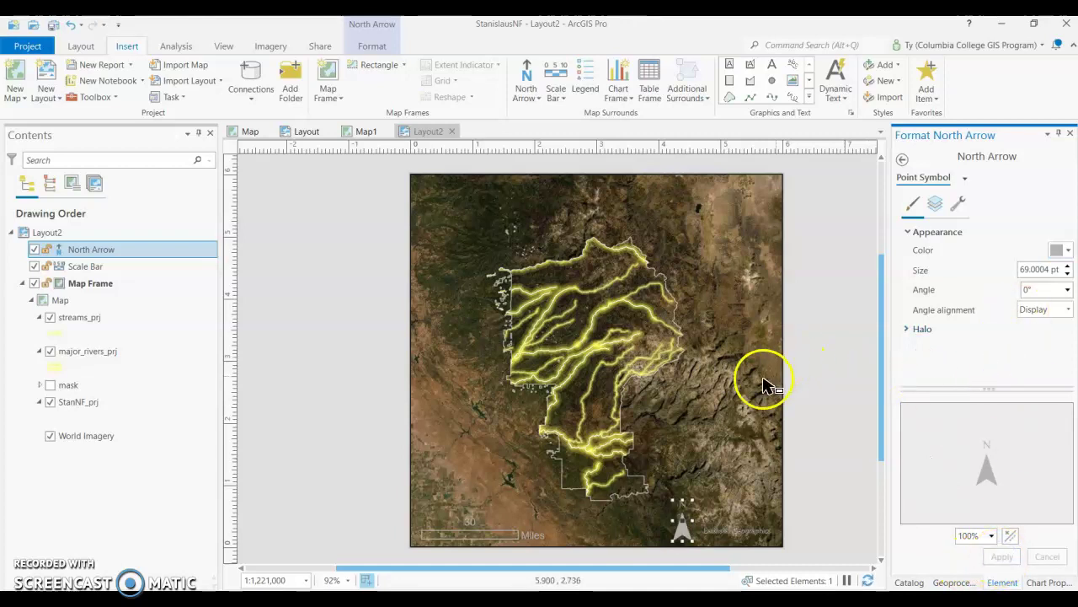
left_click(808, 365)
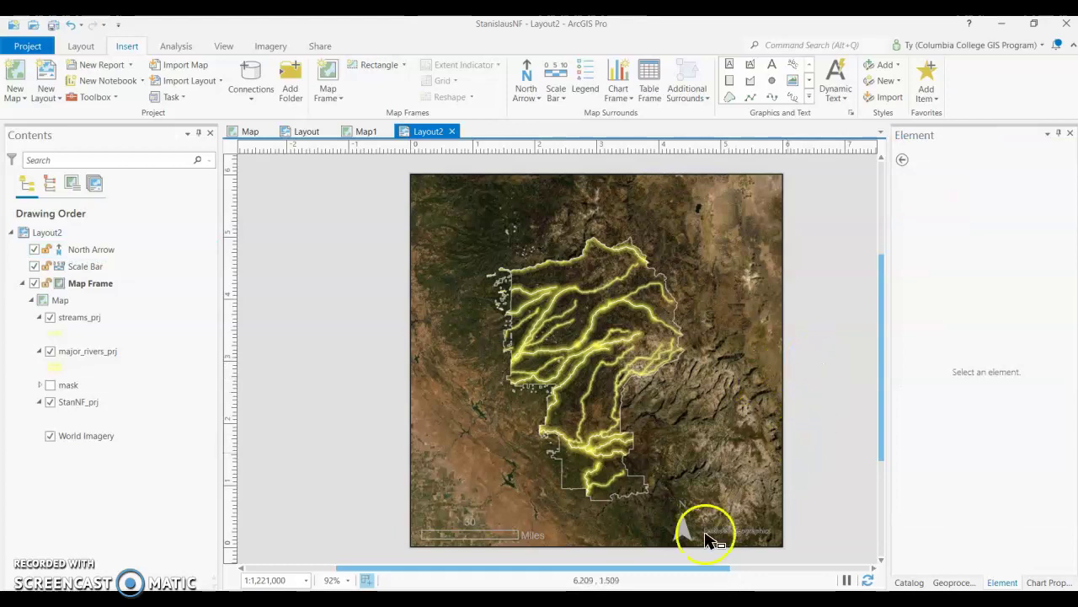
- Shrink the north arrow so it sits small in the map's lower-right corner
left_click(684, 516)
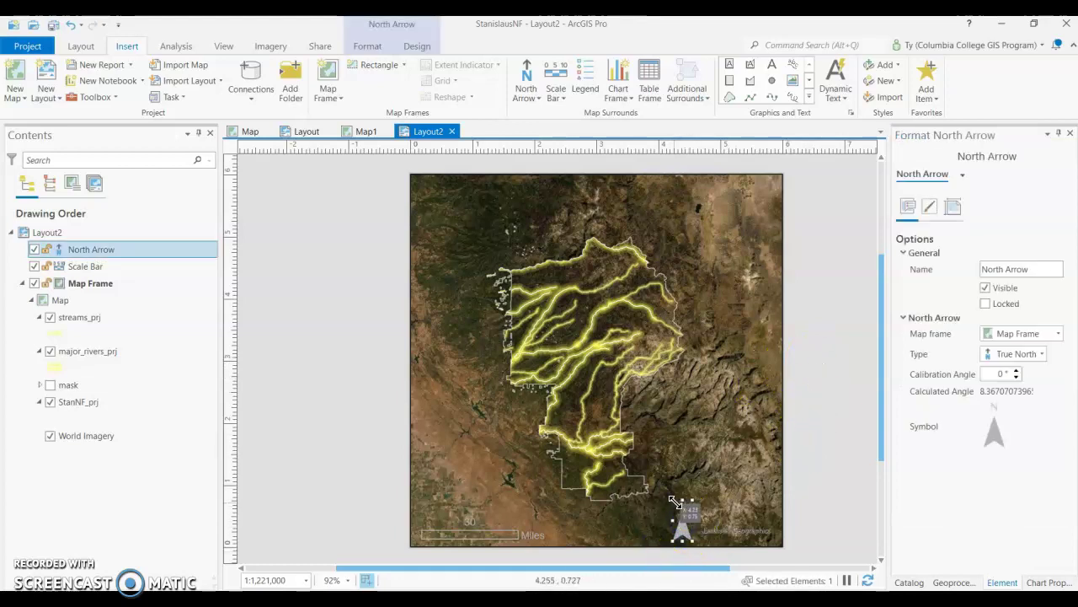
left_click_drag(675, 502, 679, 507)
left_click(851, 455)
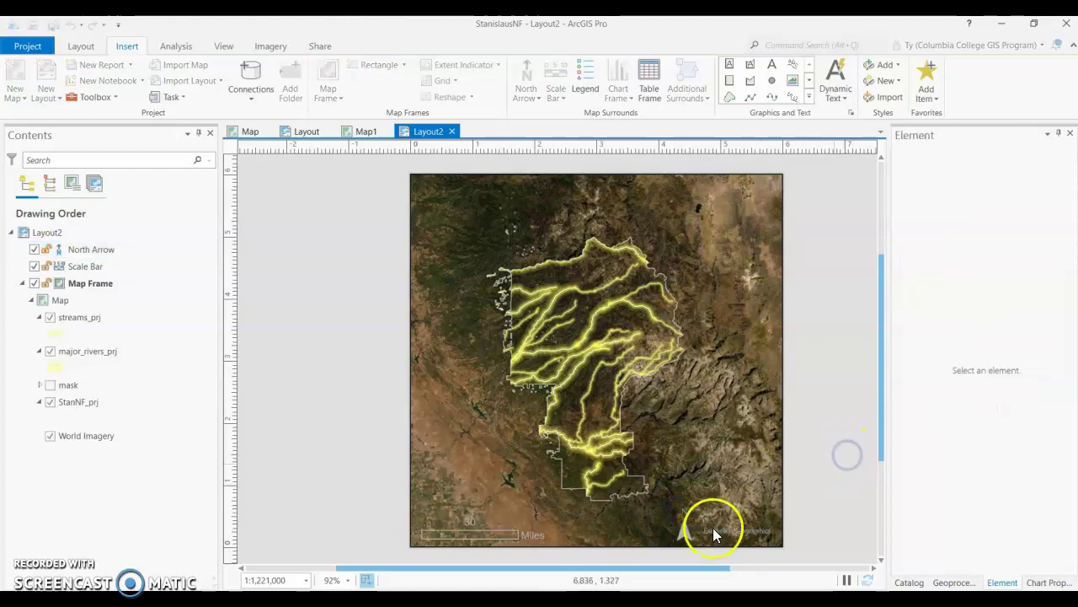
left_click(685, 530)
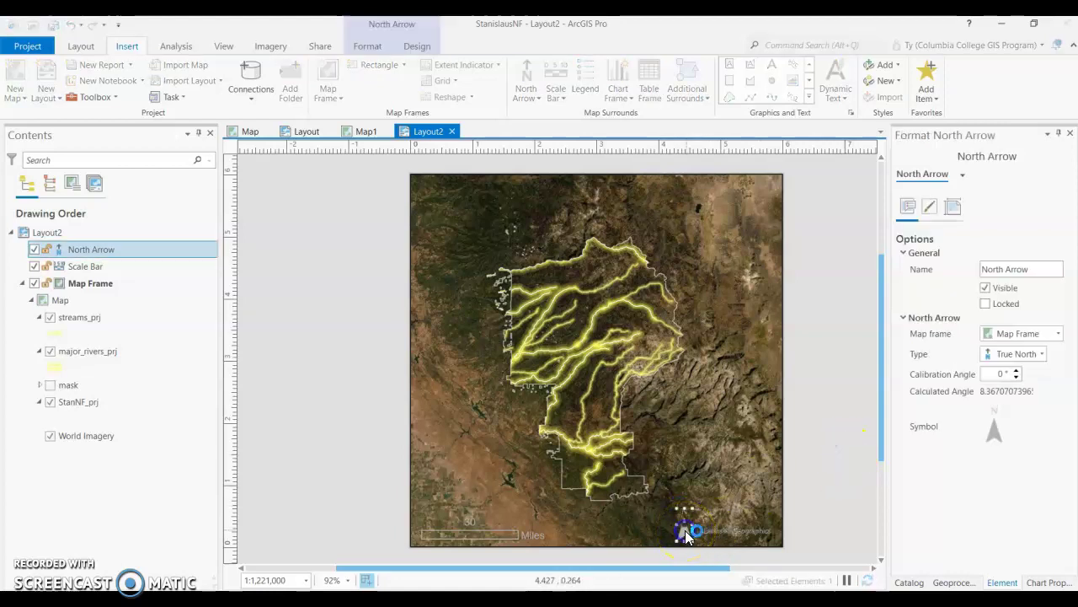
left_click(819, 411)
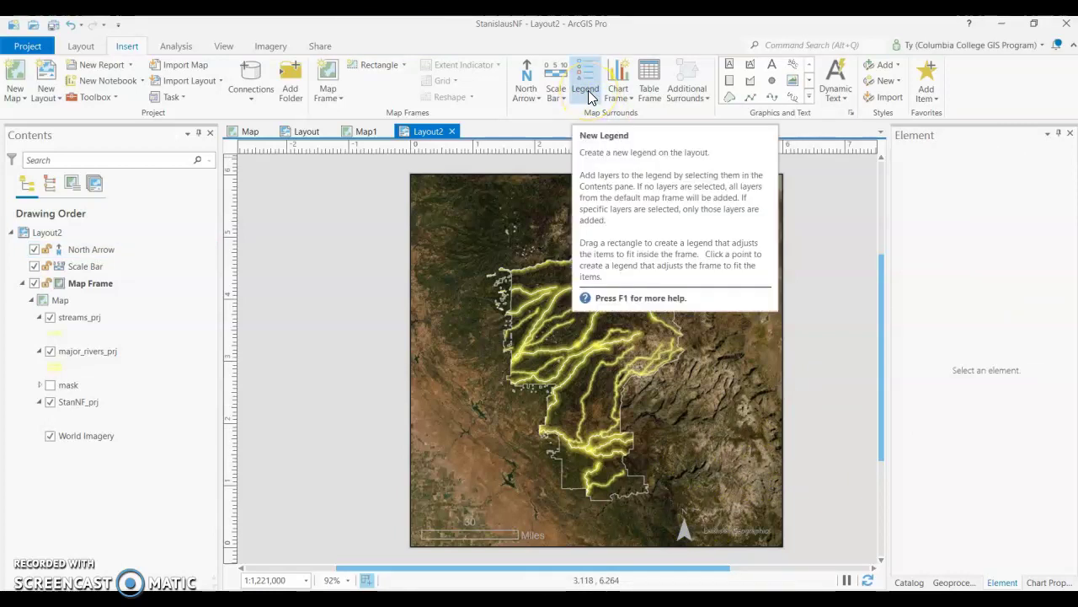
- Insert a legend of streams_prj, major_rivers_prj and StanNF_prj, moved above the scale bar
left_click(98, 322)
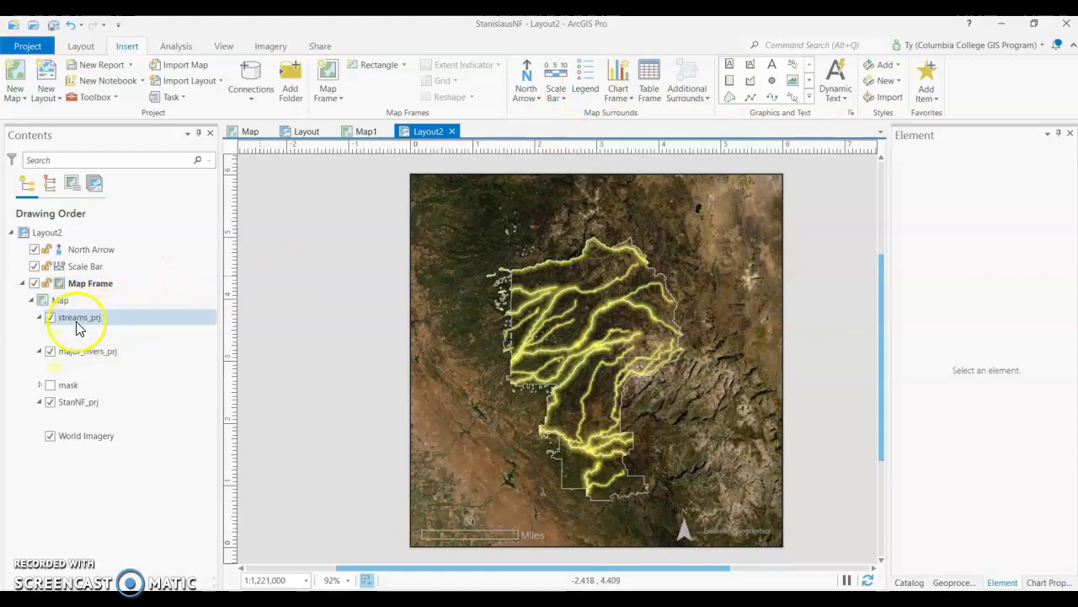
left_click(593, 92)
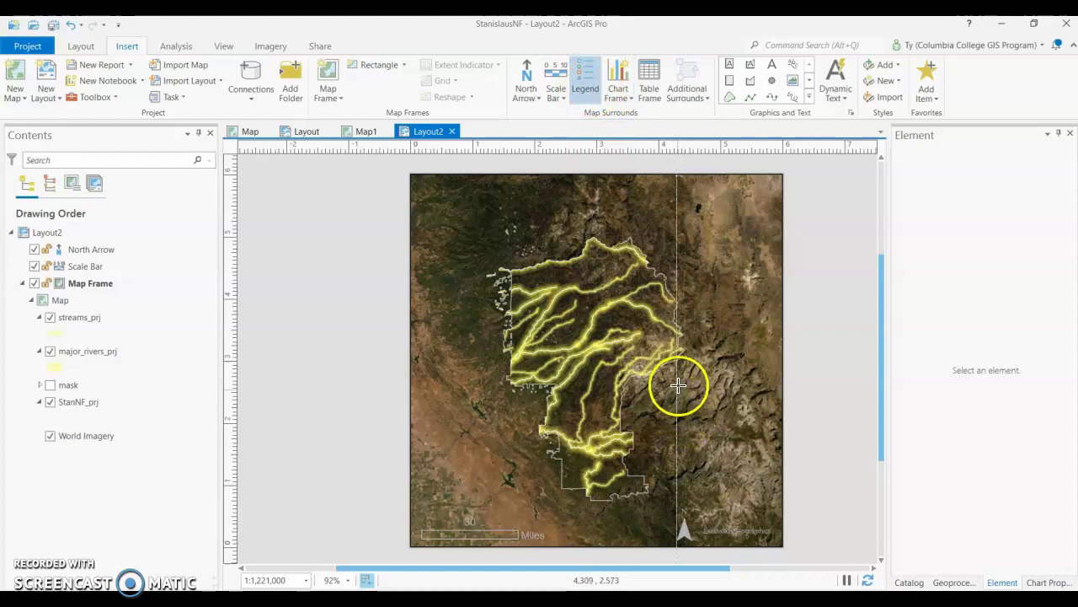
left_click_drag(681, 388, 713, 423)
left_click_drag(764, 481, 775, 491)
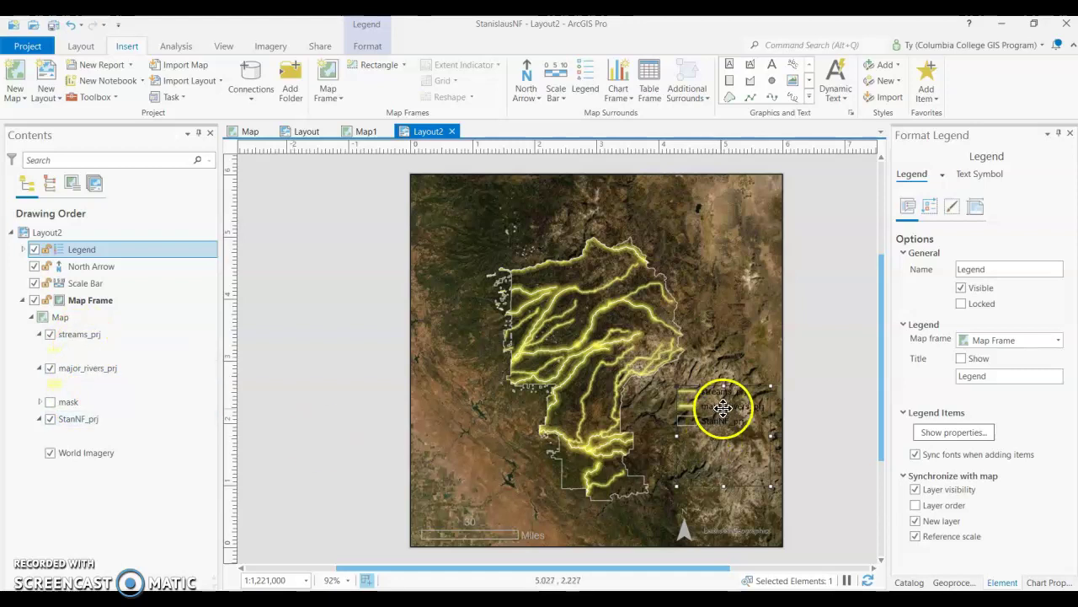
left_click_drag(726, 410, 473, 426)
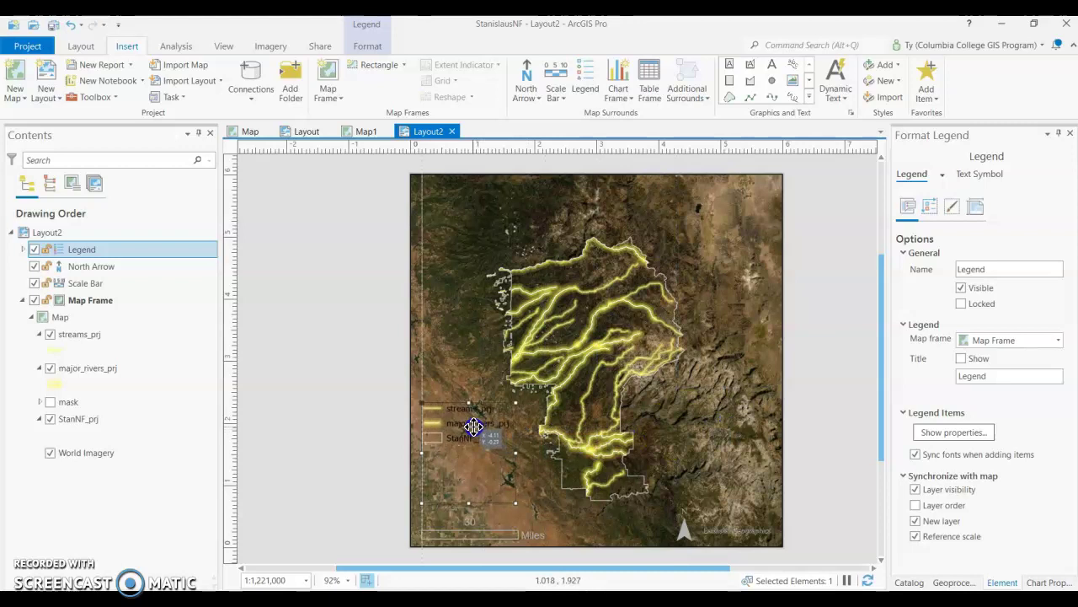
left_click_drag(473, 426, 474, 426)
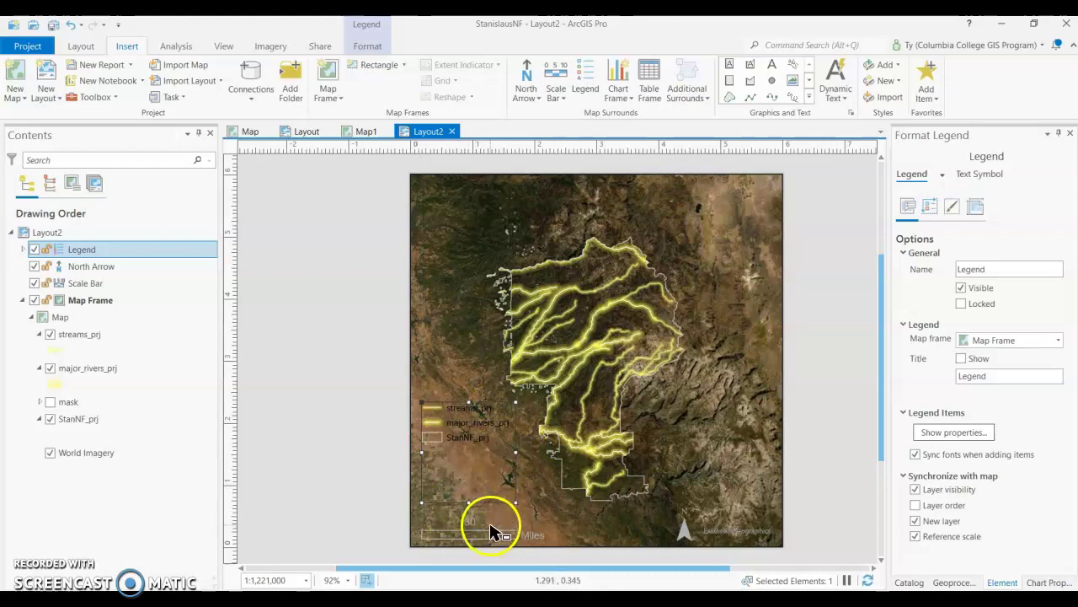
- Set the legend text symbol colour to grey and its font style to Bold
left_click(973, 177)
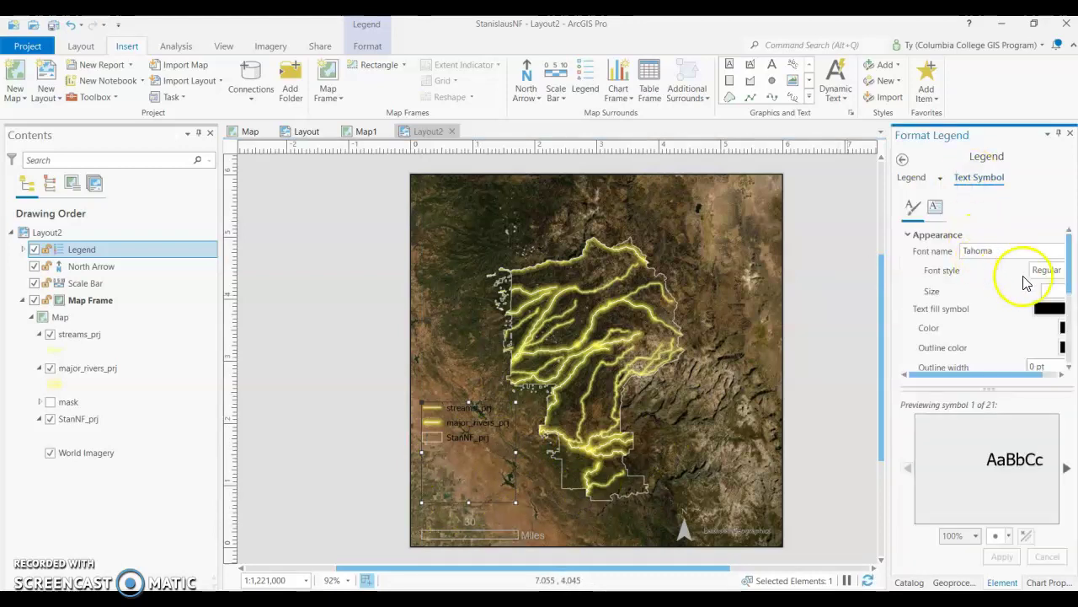
left_click_drag(981, 379, 1004, 374)
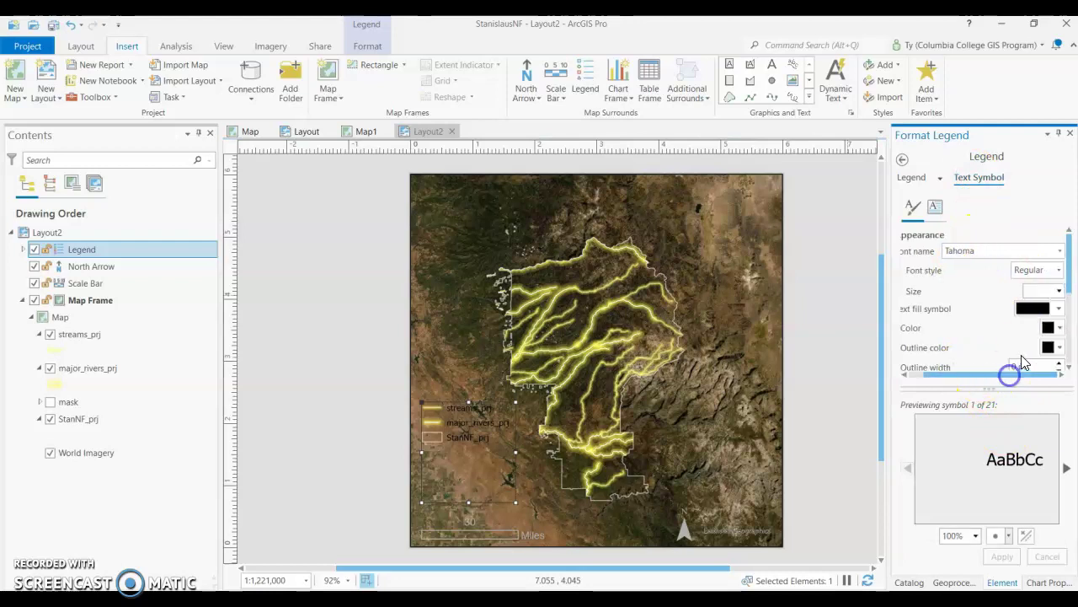
left_click(1057, 328)
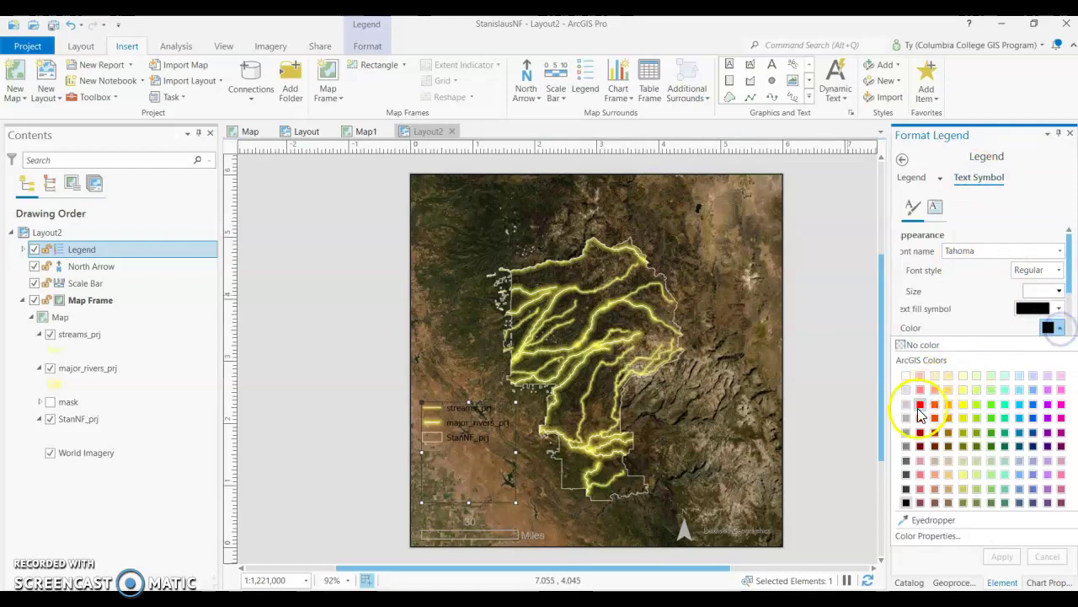
left_click(914, 418)
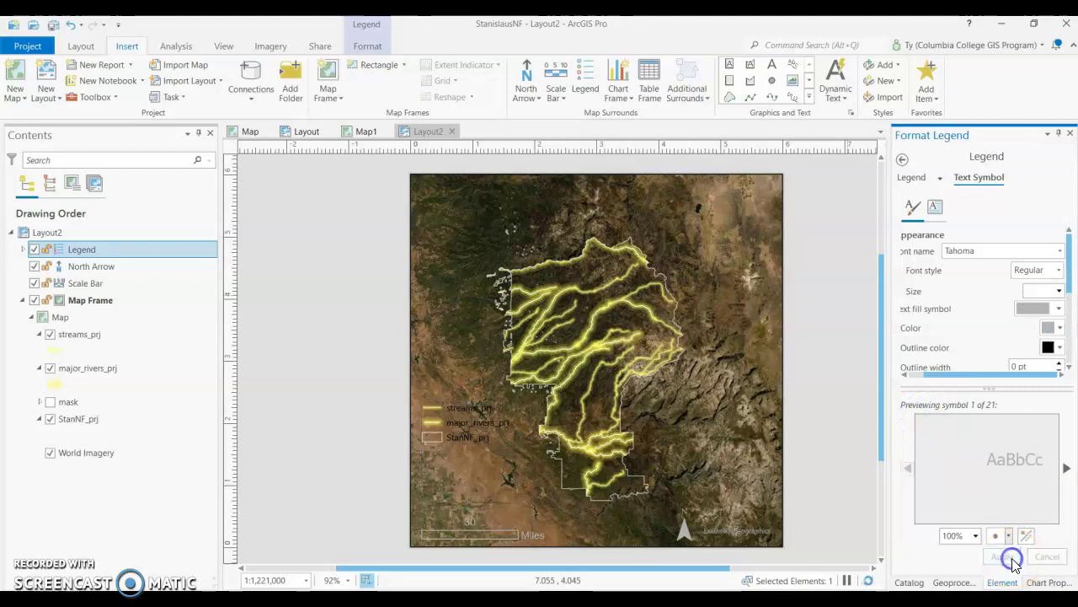
left_click(1004, 558)
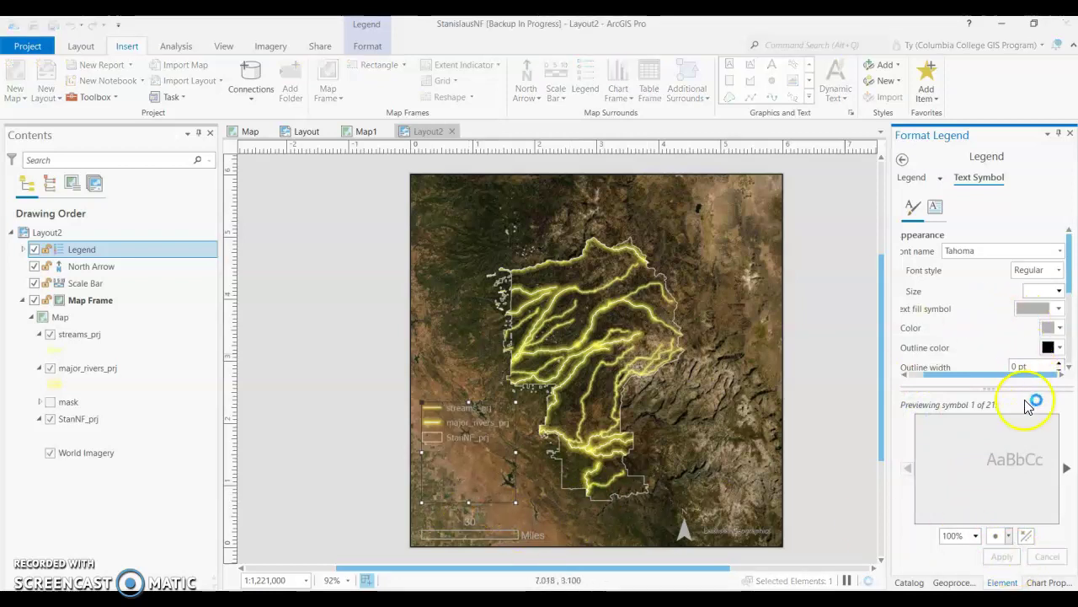
left_click(1059, 270)
left_click(1030, 302)
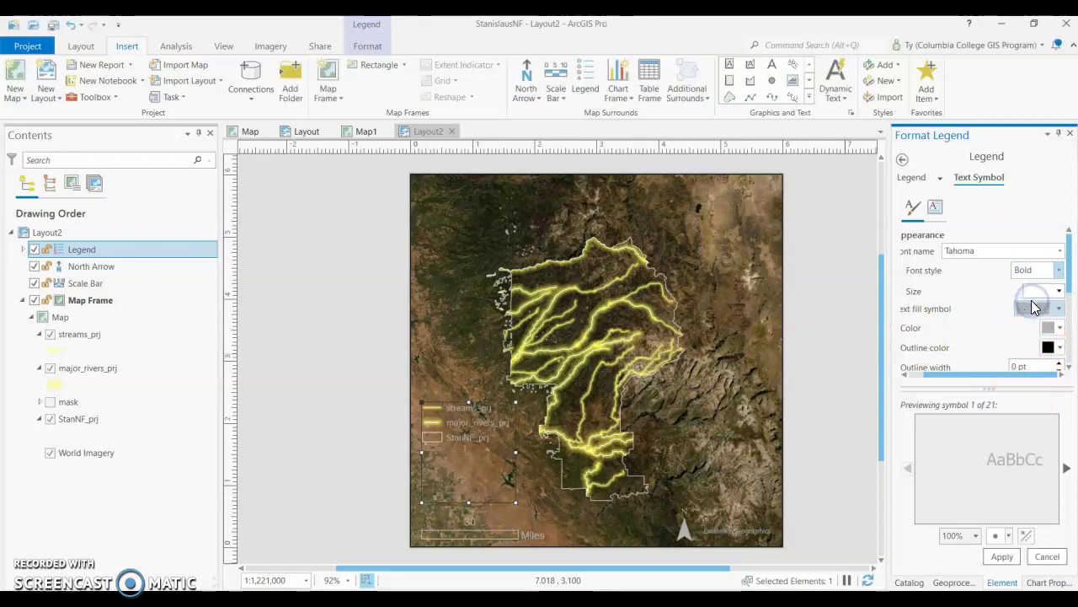
left_click(1002, 556)
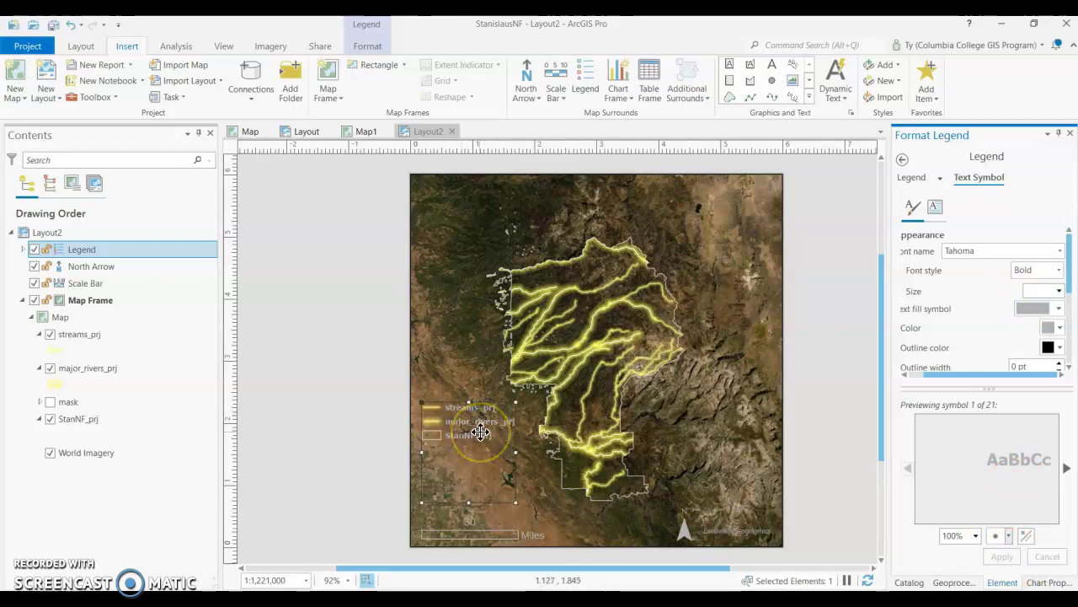
- Rename streams_prj, major_rivers_prj and StanNF_prj to Streams, Rivers and Stanislaus NF
left_click(86, 335)
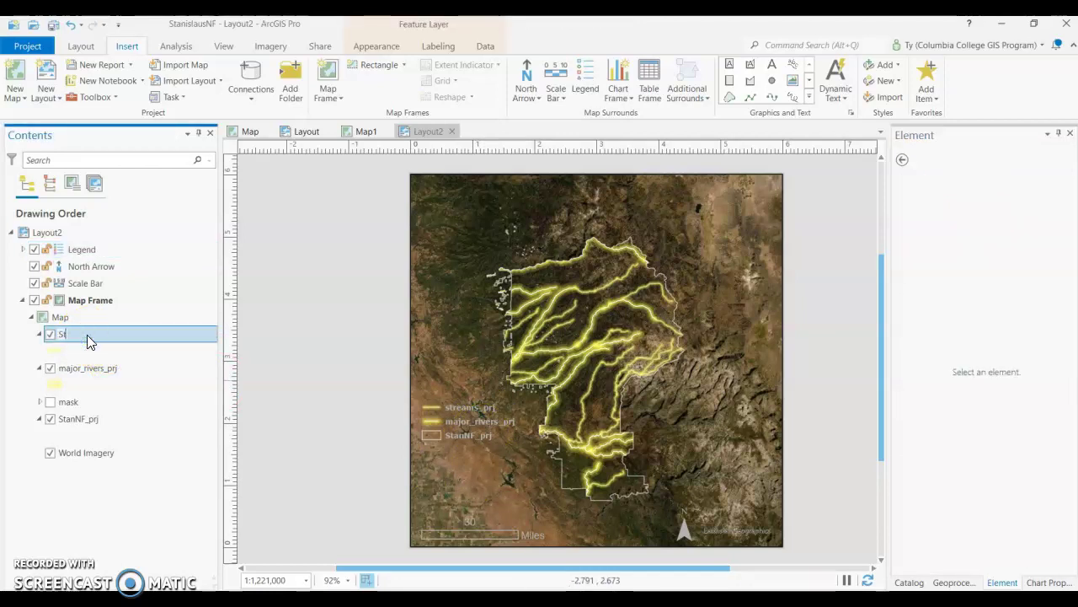
type("Streams")
key("Return")
left_click(87, 384)
left_click(89, 369)
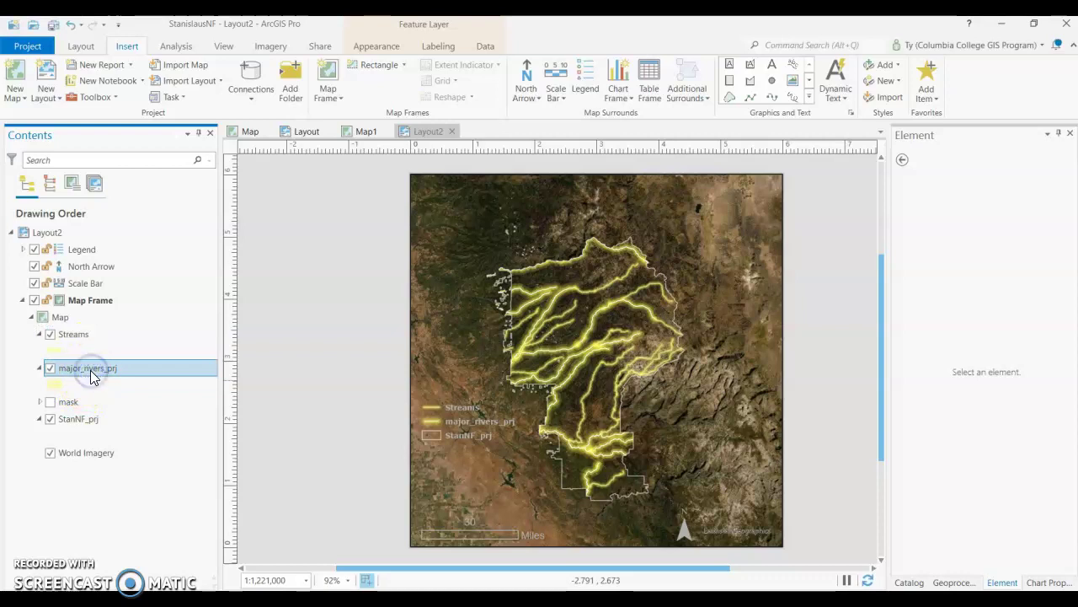
type("Rivers")
key("Return")
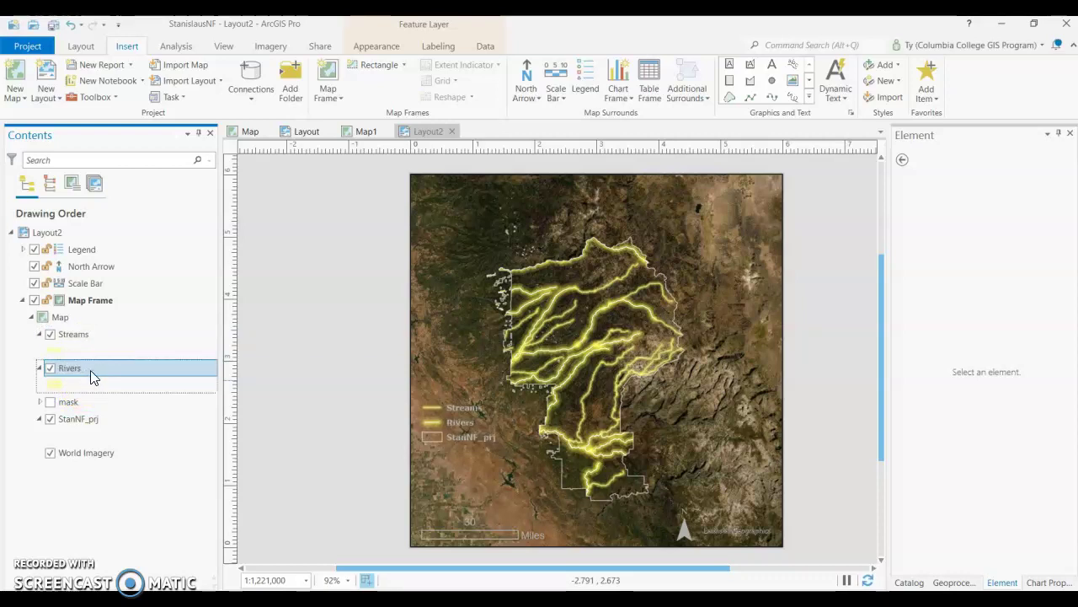
left_click(75, 420)
left_click(75, 421)
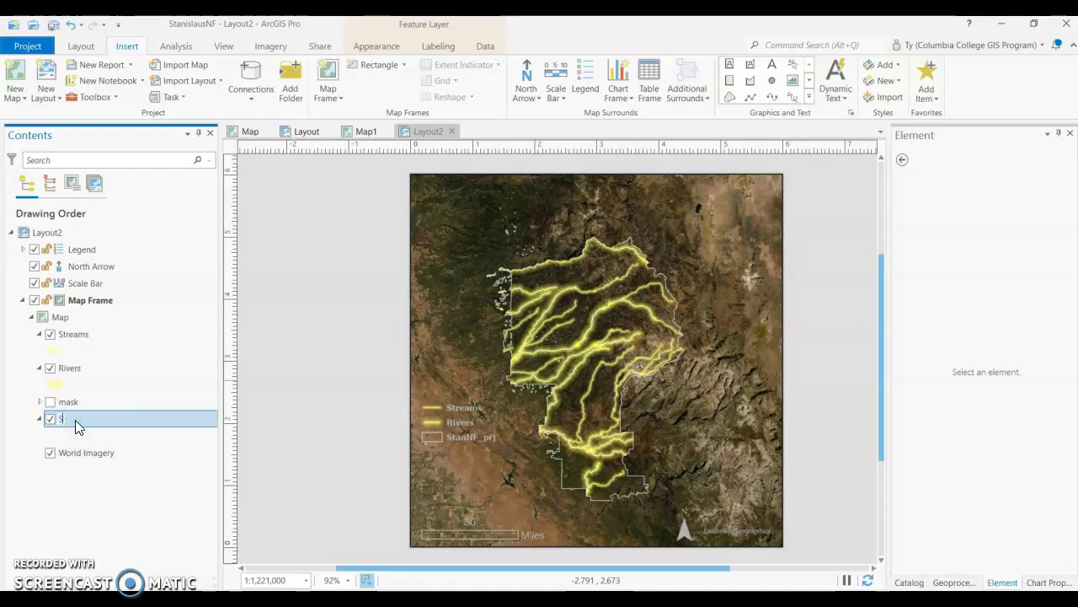
type("Stanislaus NF")
left_click(291, 508)
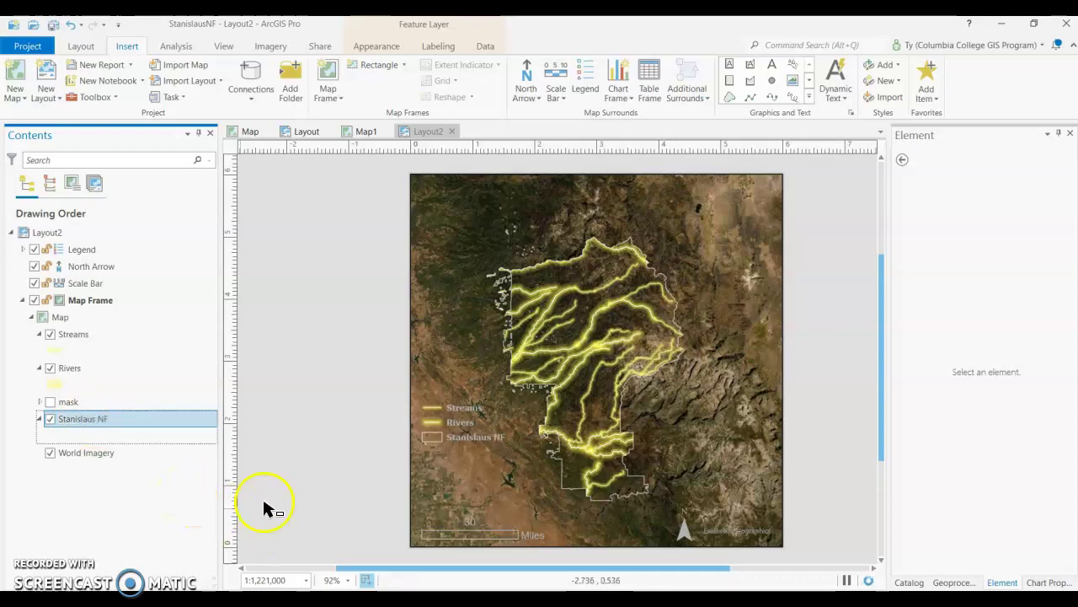
- Reduce the legend box's height and shift it lower on the page above the scale bar
left_click(464, 411)
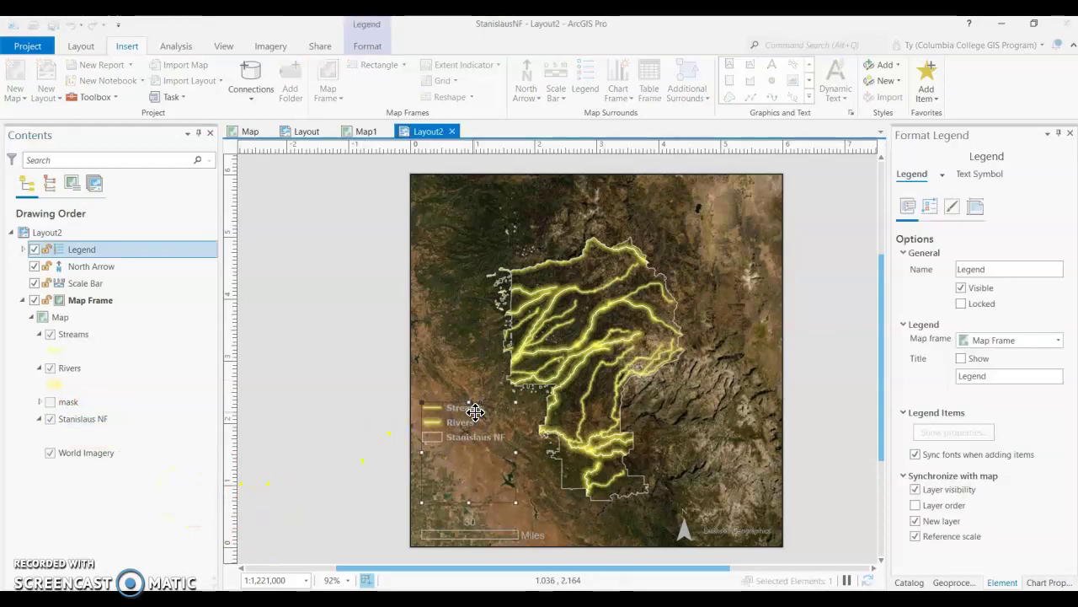
left_click_drag(476, 419, 476, 425)
left_click_drag(475, 511, 471, 474)
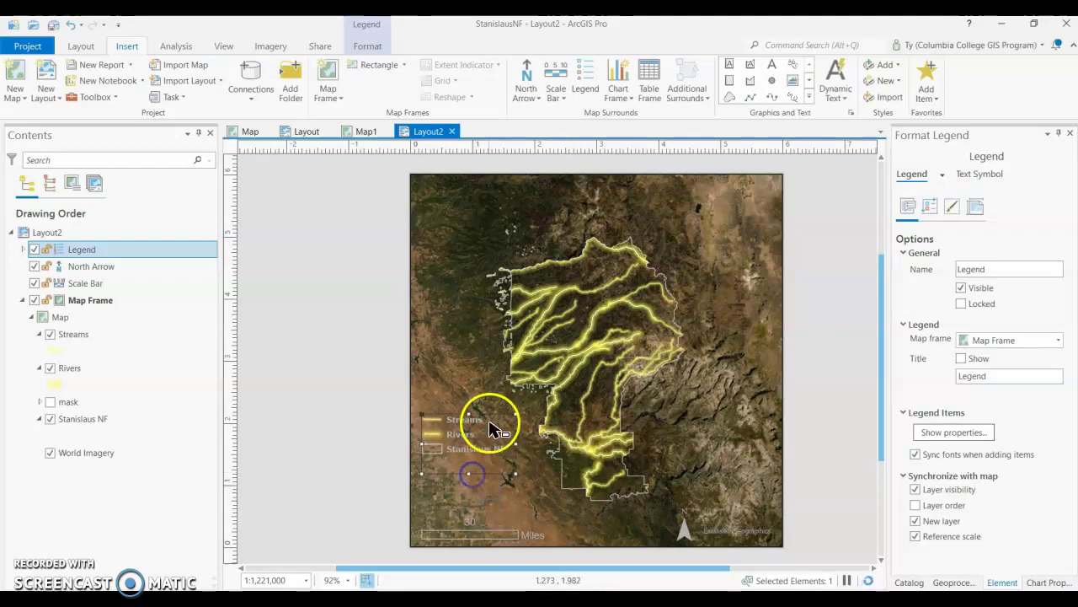
left_click_drag(486, 421, 492, 444)
left_click(806, 347)
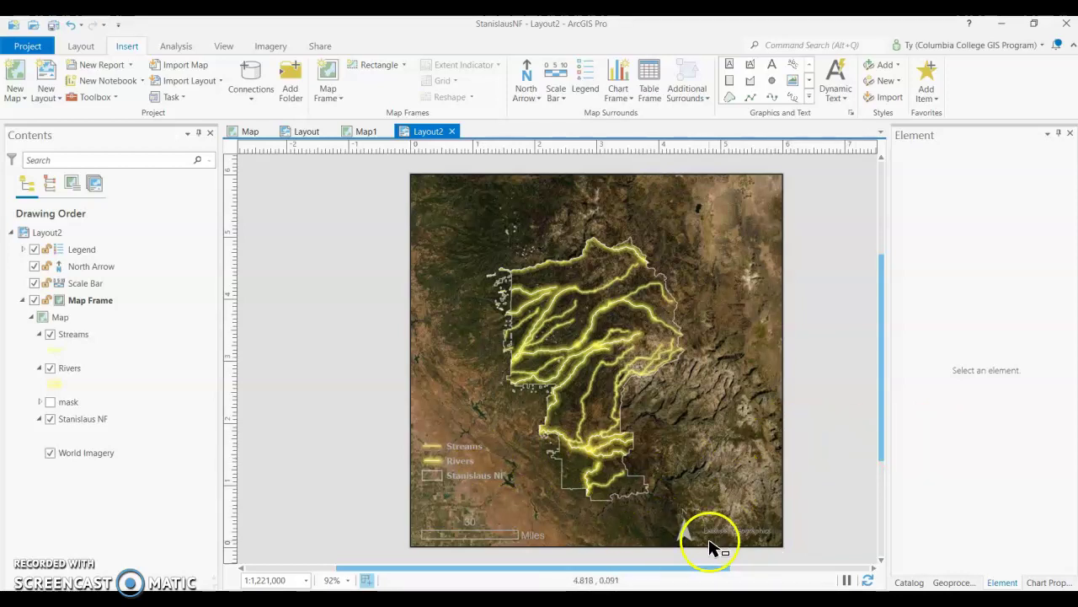
left_click(307, 132)
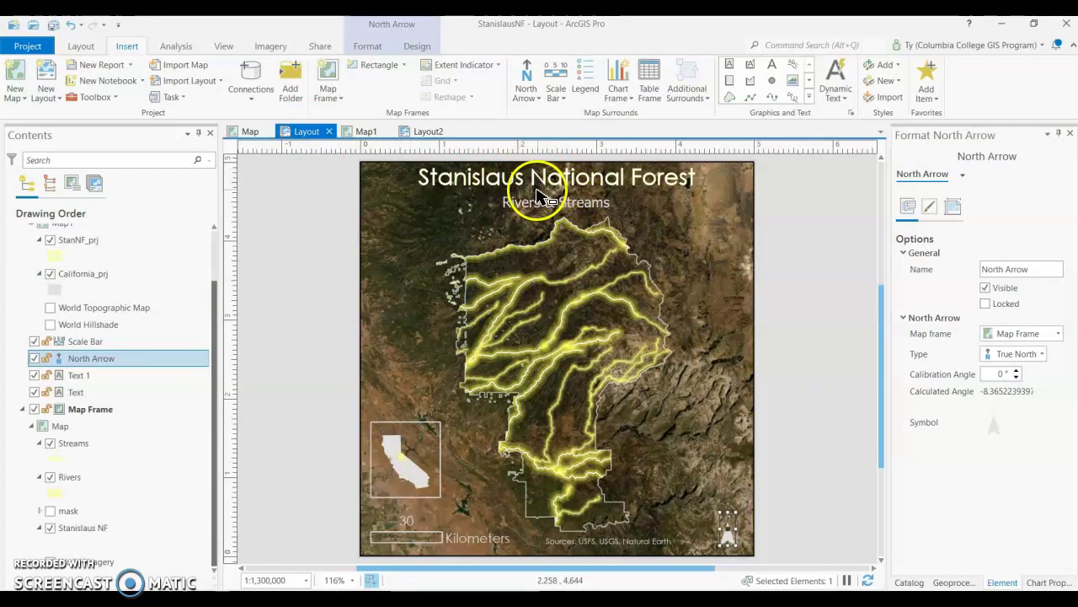
left_click(422, 133)
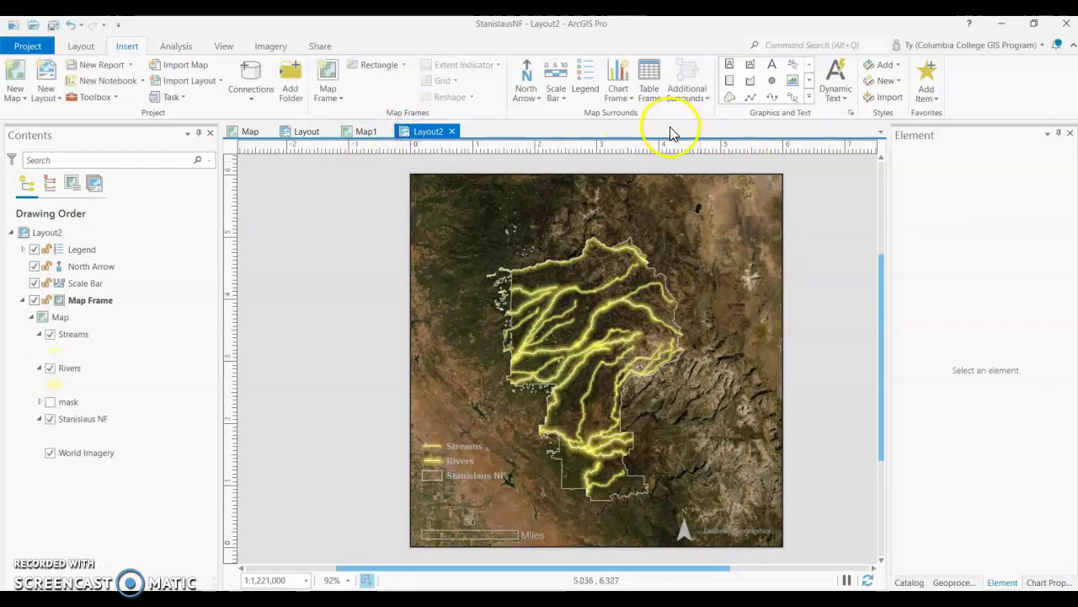
- Choose Credits from the Dynamic Text list to insert
left_click(845, 100)
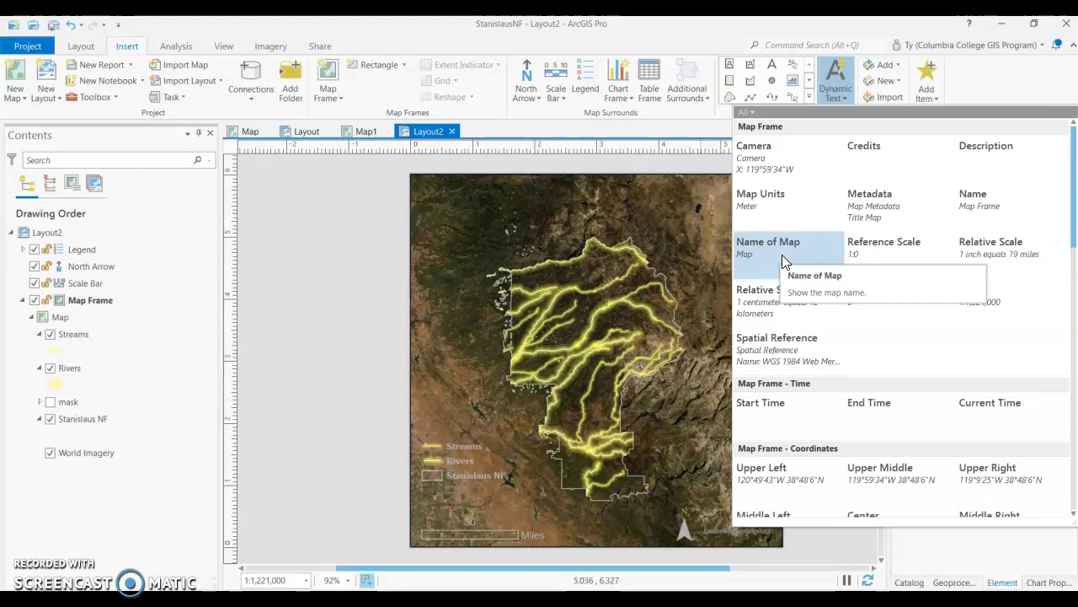
left_click(882, 152)
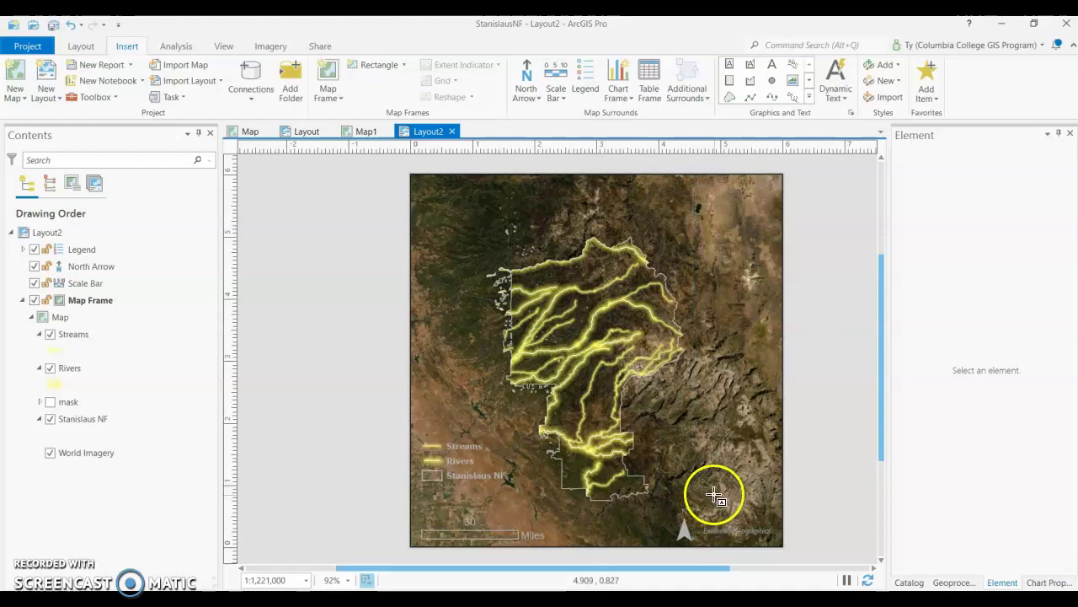
- Draw a bottom-right credits box and replace its placeholder with author name, Date: 02/2020, Data Sources: USFS
left_click_drag(705, 489, 775, 520)
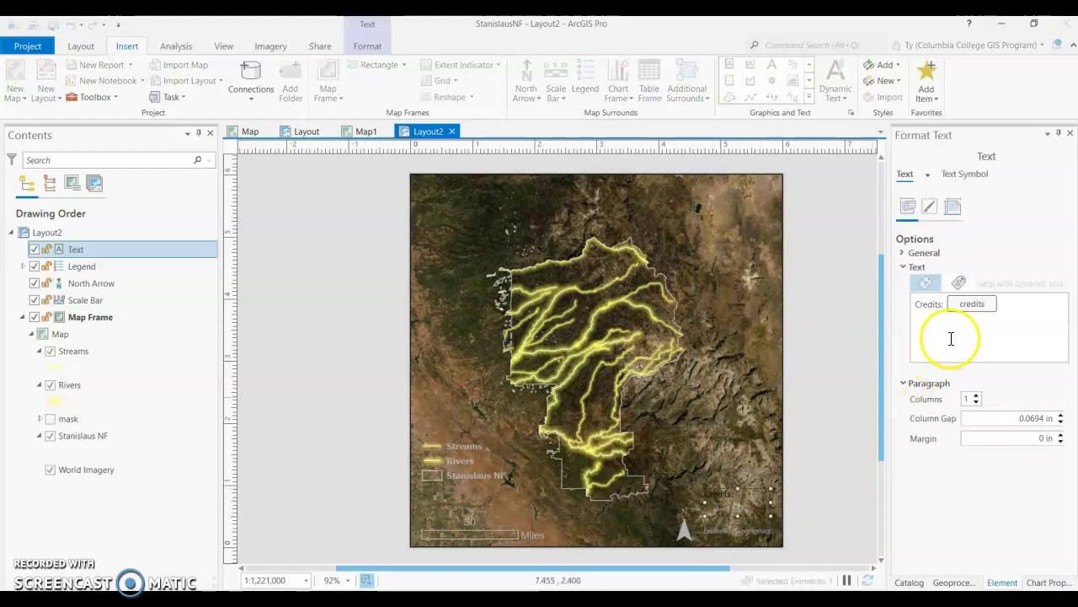
left_click(1018, 303)
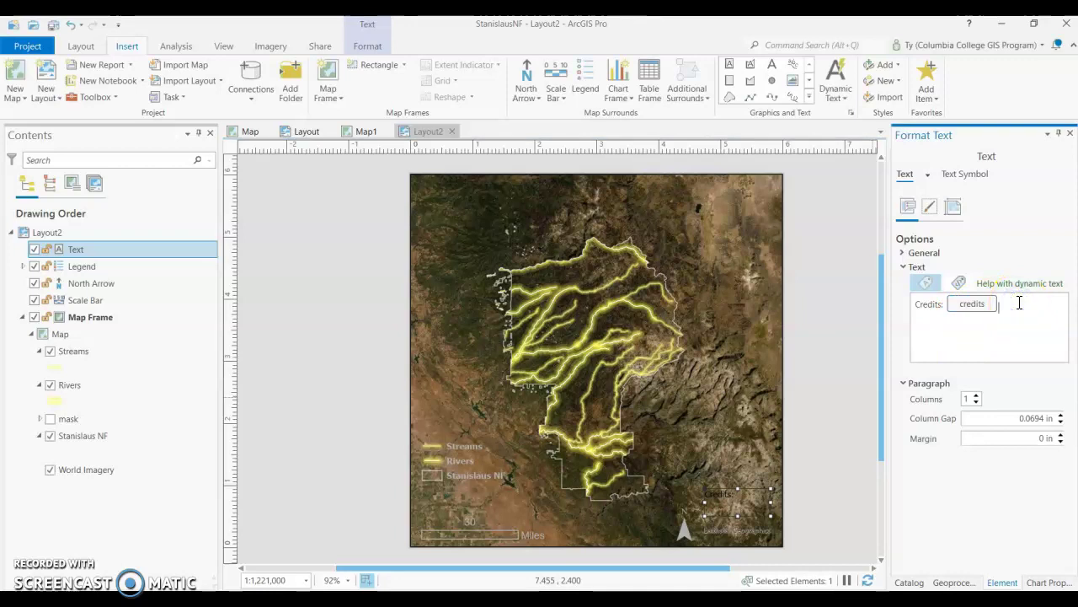
key("BackSpace")
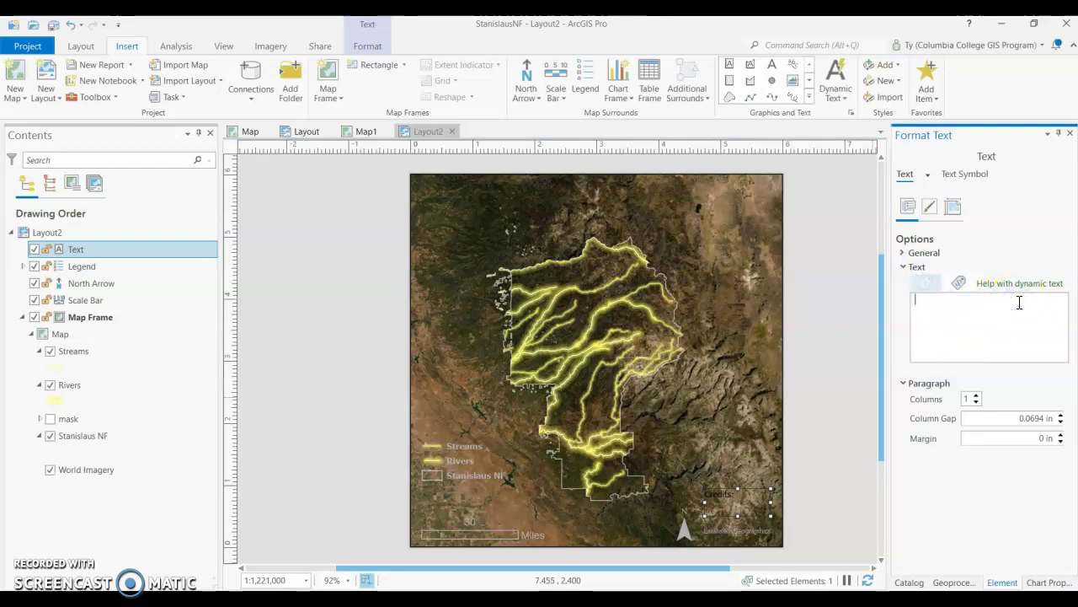
type("Author: Ty McCa")
key("BackSpace")
key("BackSpace")
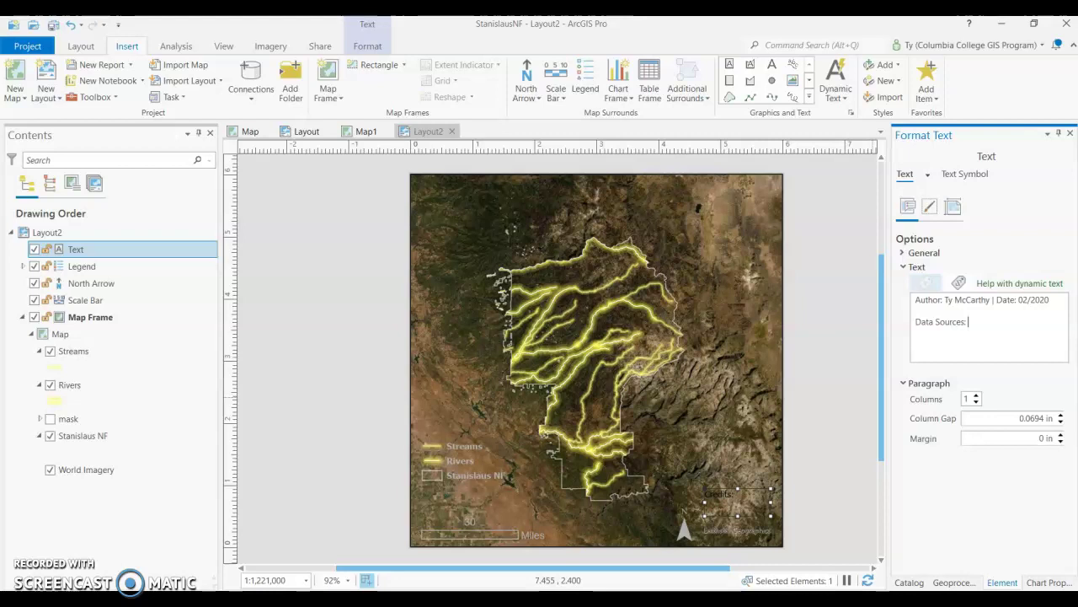
type("FS")
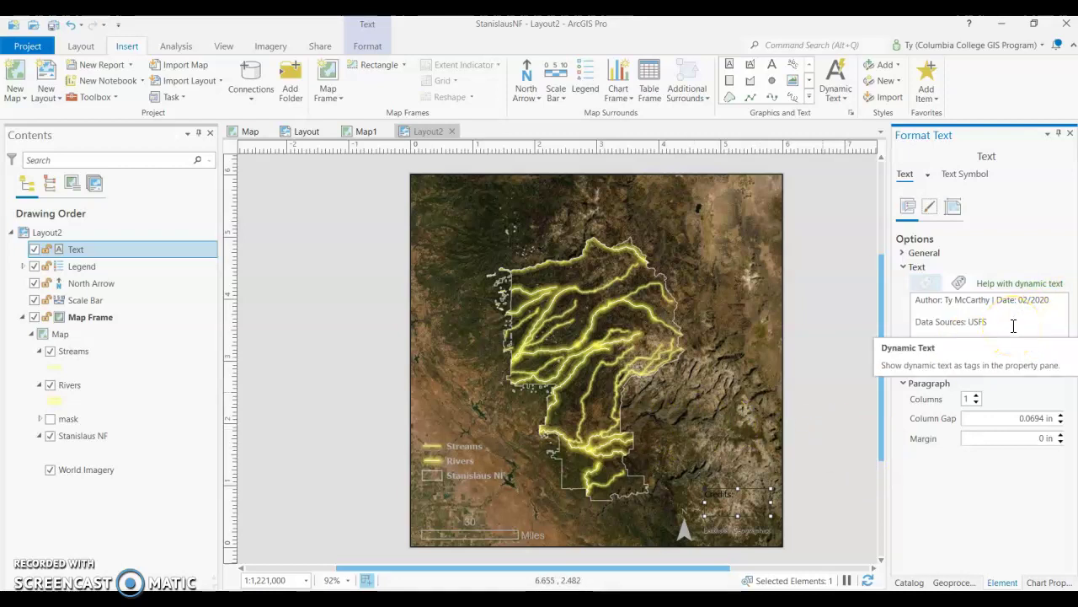
- Move the credits text up and pick light grey as its text symbol colour
left_click(969, 499)
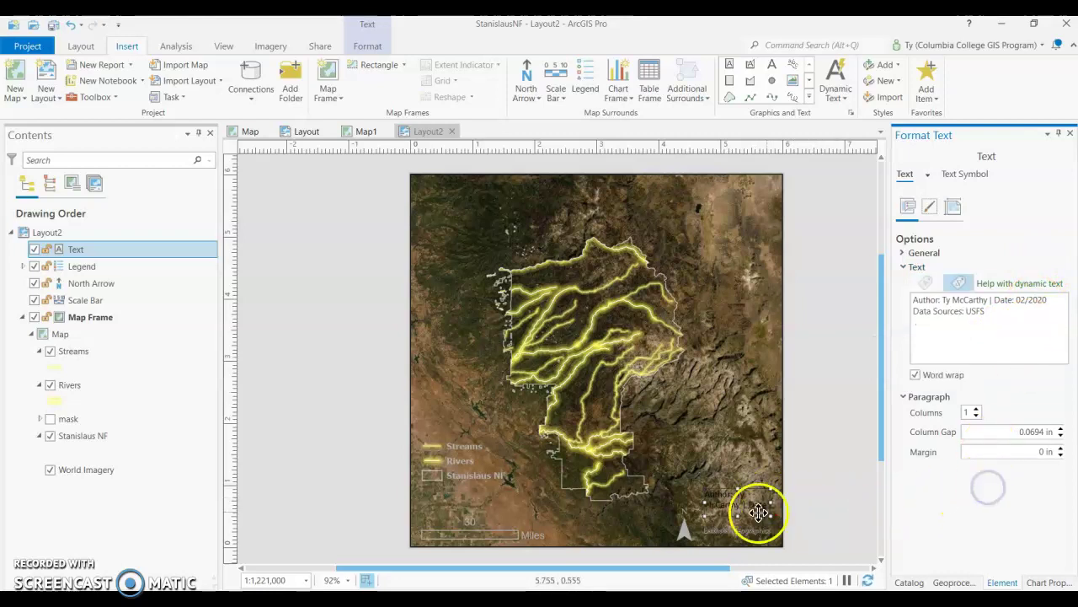
left_click_drag(757, 509, 739, 473)
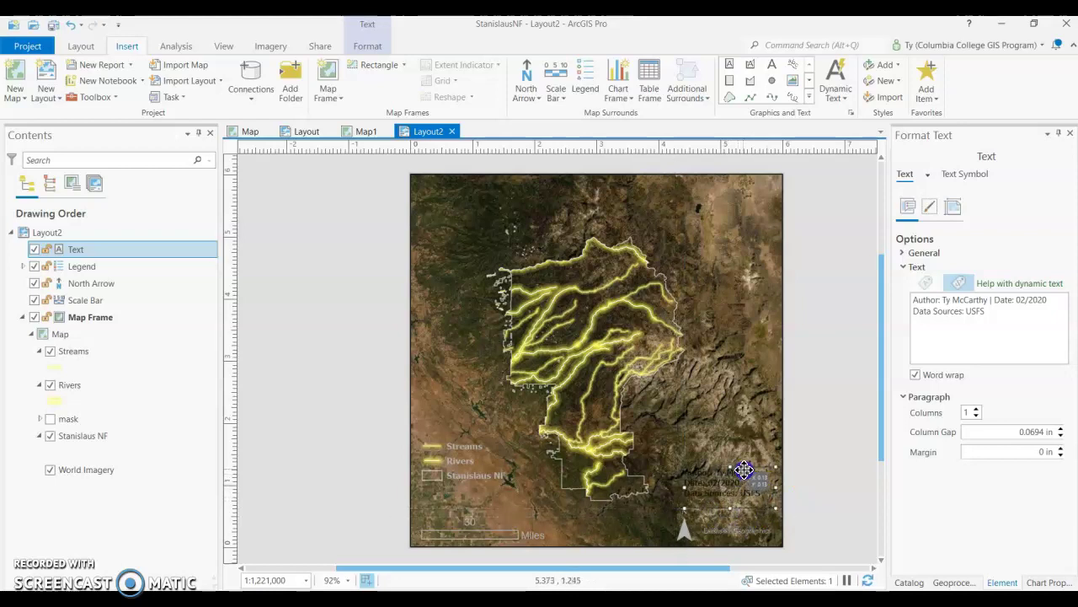
left_click(930, 207)
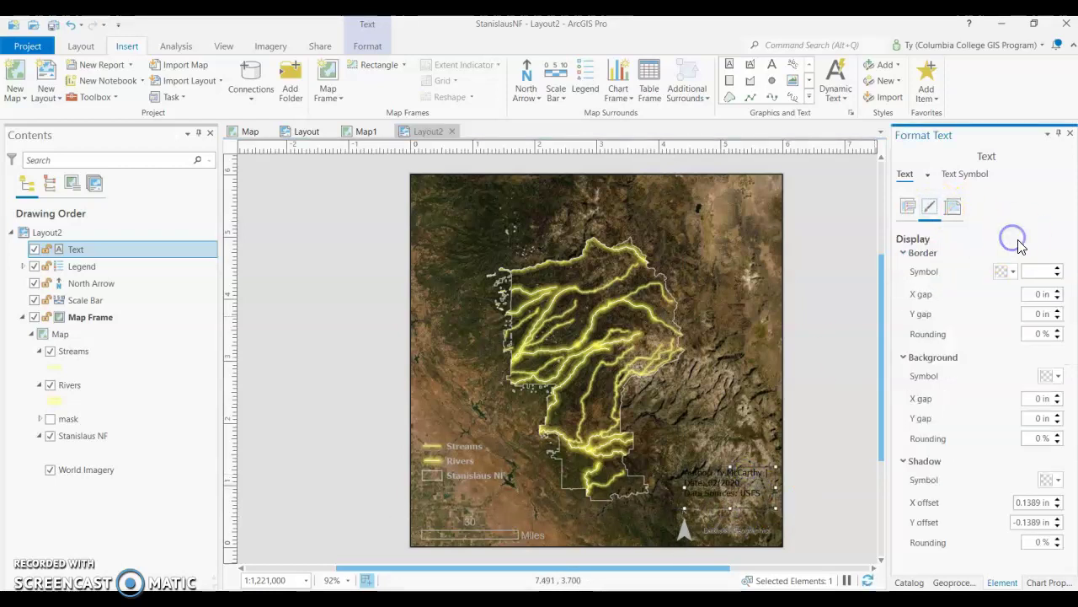
left_click(968, 175)
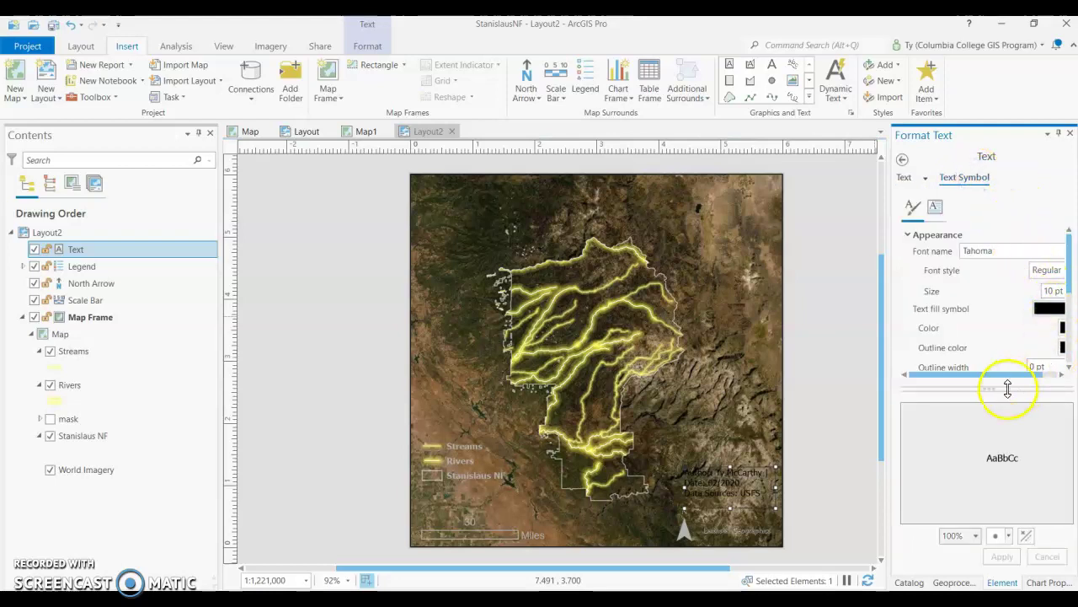
left_click_drag(1013, 375, 1031, 374)
left_click(1063, 330)
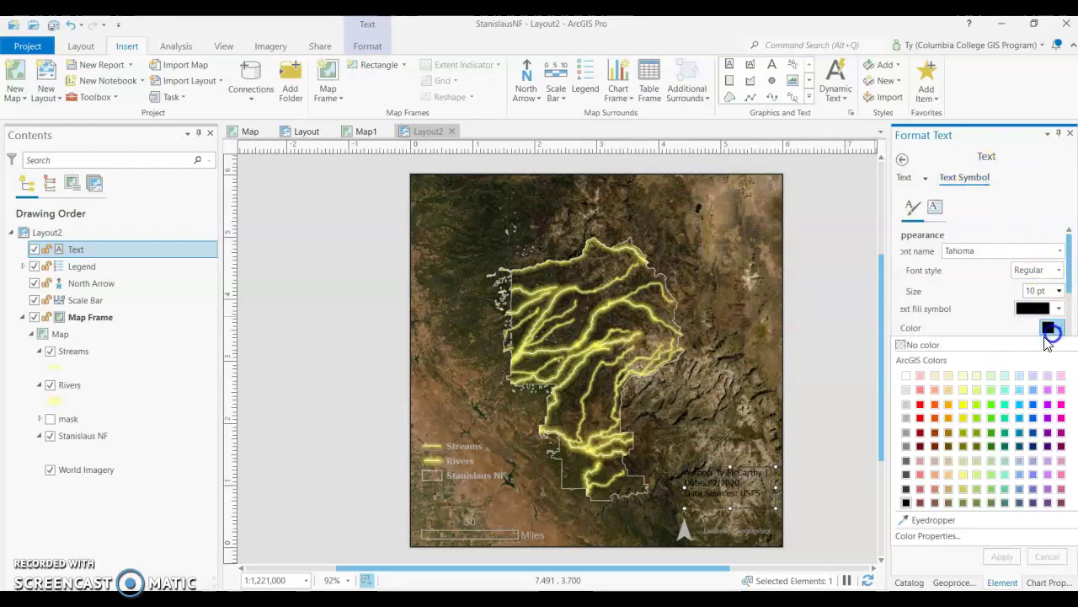
left_click(904, 421)
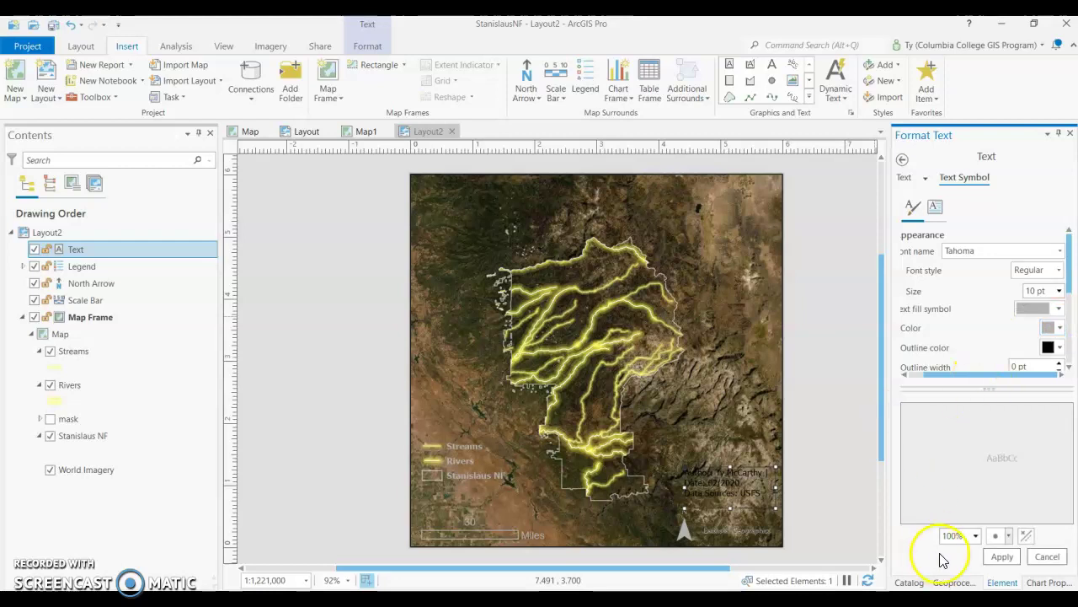
- Apply the grey colour to the credits and shift the north arrow slightly left
left_click(1007, 558)
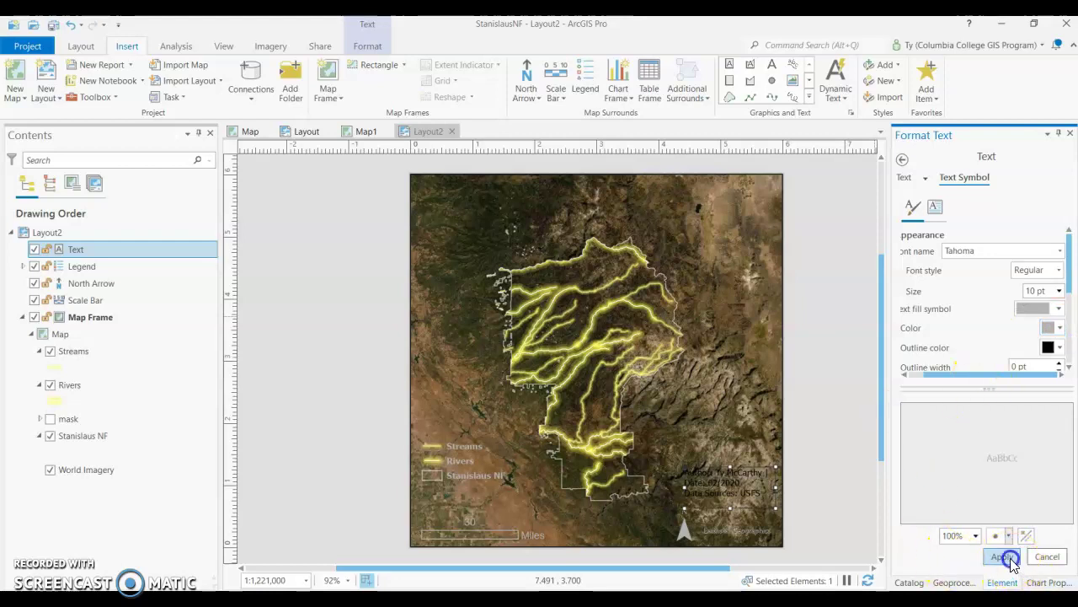
left_click(847, 474)
left_click(753, 489)
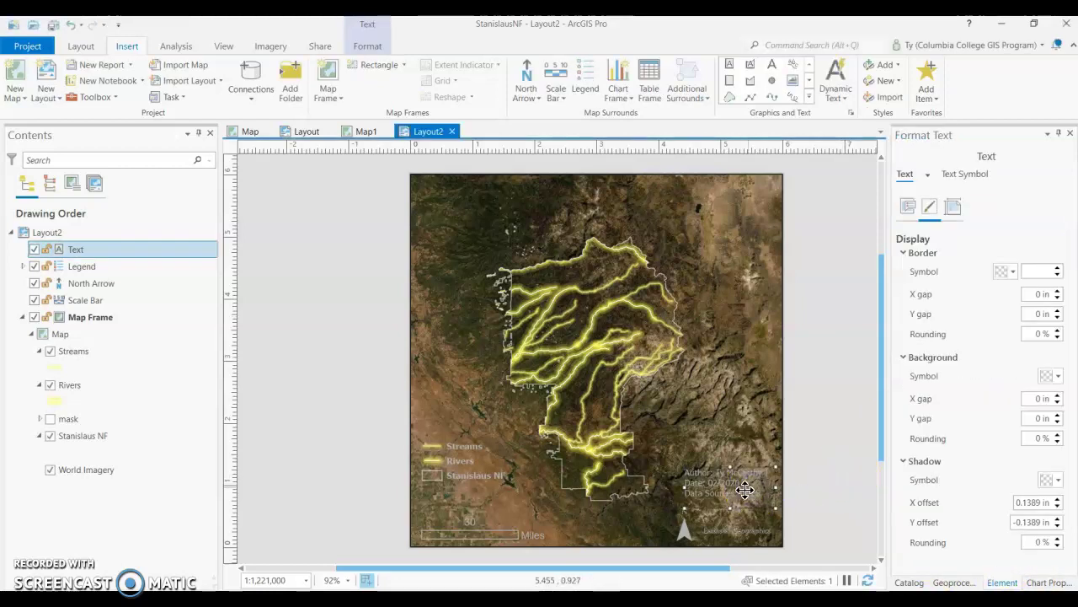
left_click(796, 440)
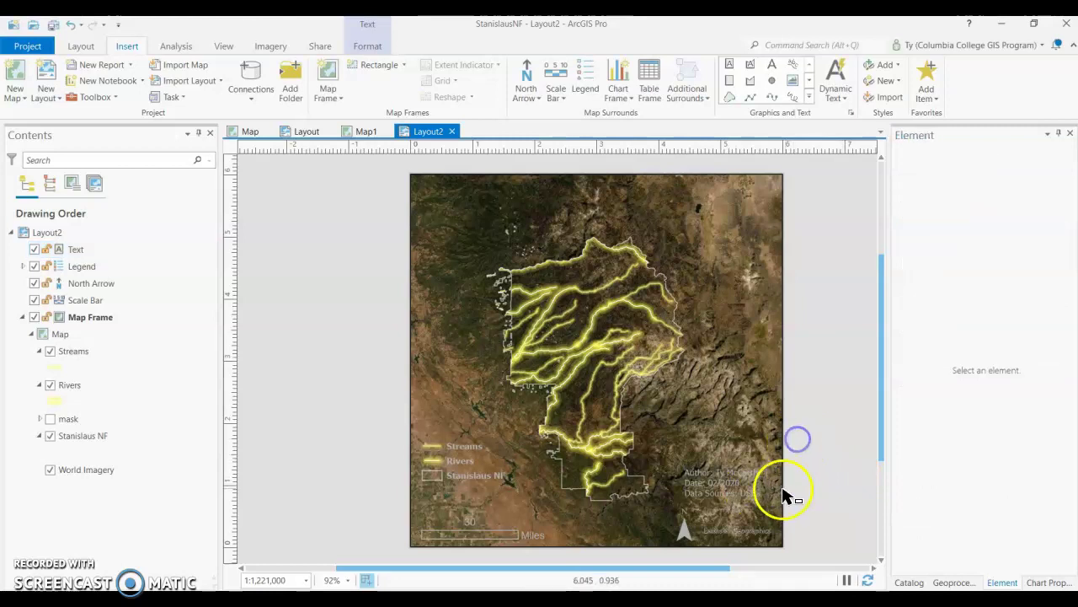
left_click(684, 526)
left_click_drag(681, 527, 671, 528)
- Move the credits text down into the map's bottom-right corner
left_click(724, 476)
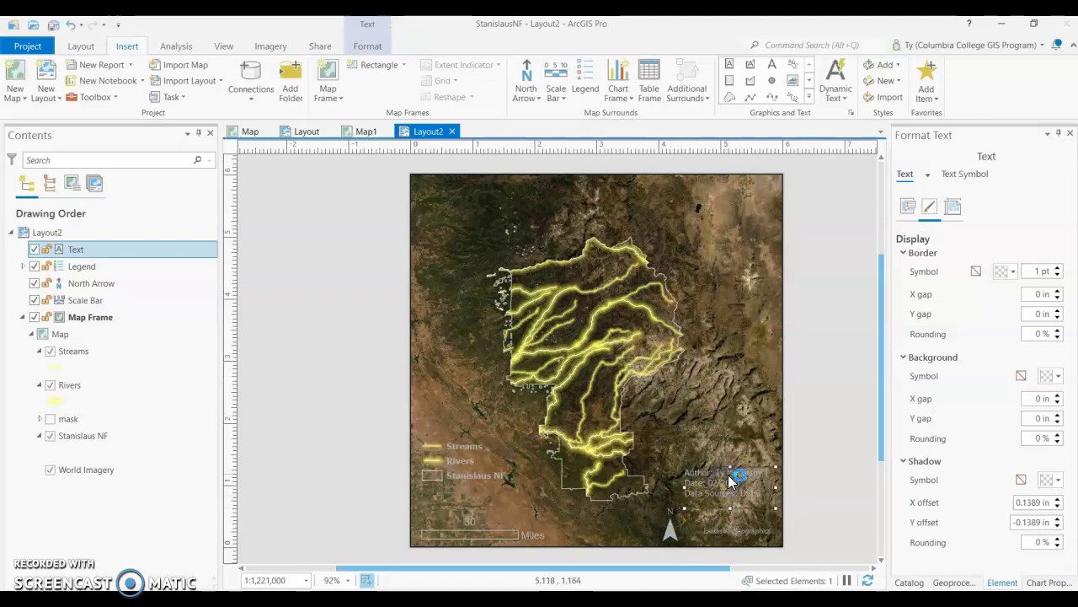
left_click_drag(725, 477, 733, 494)
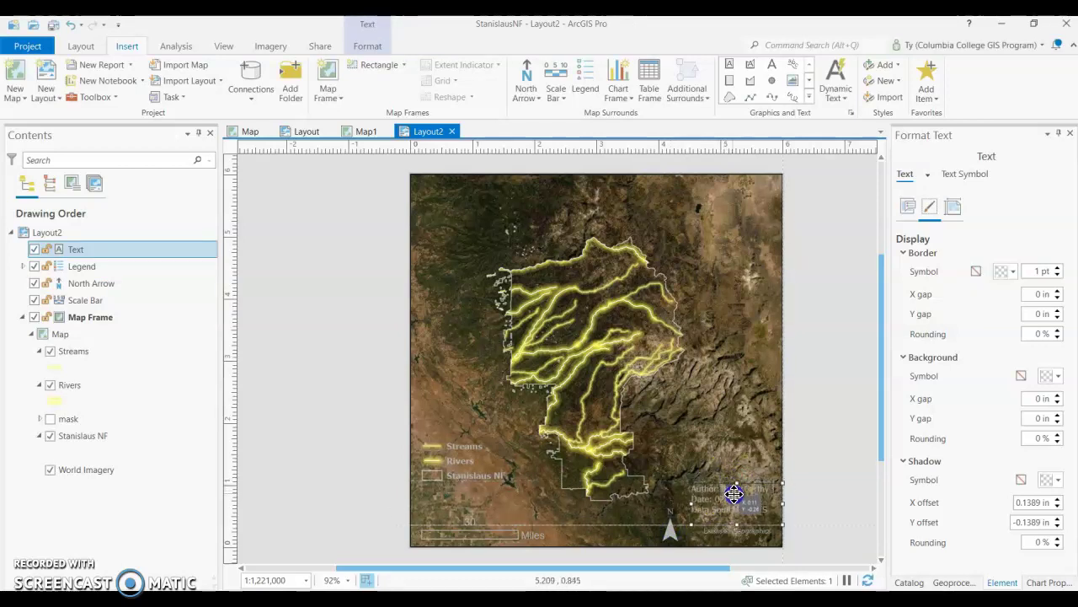
left_click(839, 438)
left_click(755, 506)
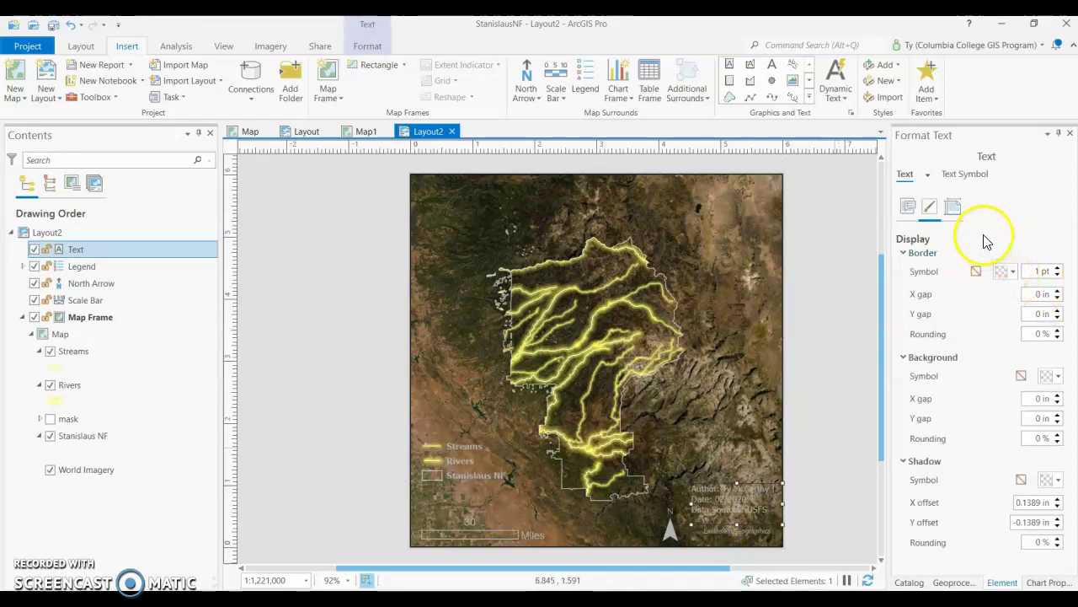
- Change the credits text symbol colour to a lighter, near-white grey and apply it
left_click(968, 174)
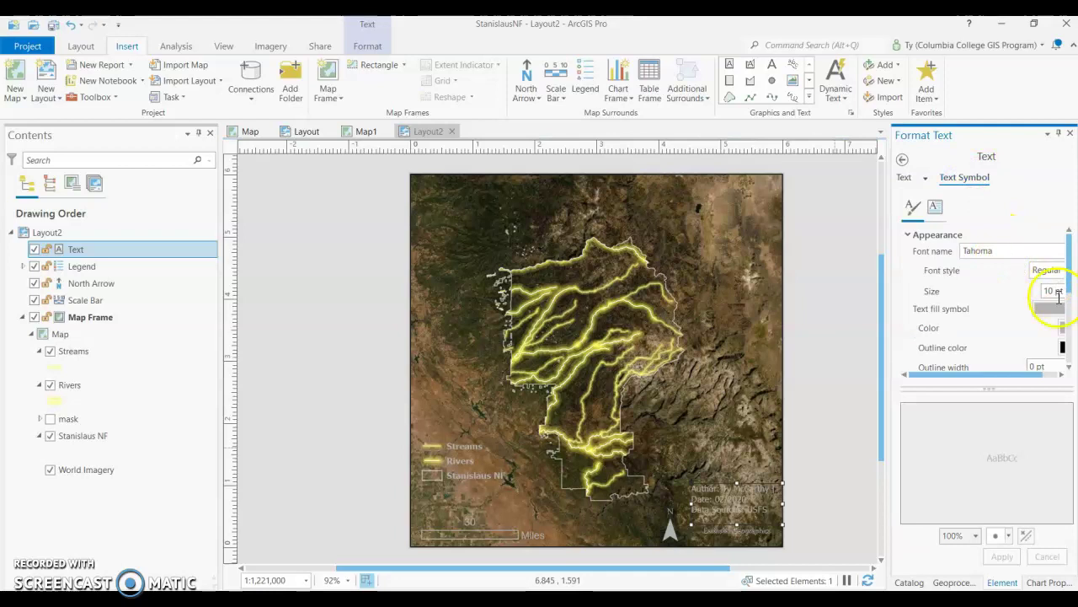
left_click_drag(1000, 376, 1034, 374)
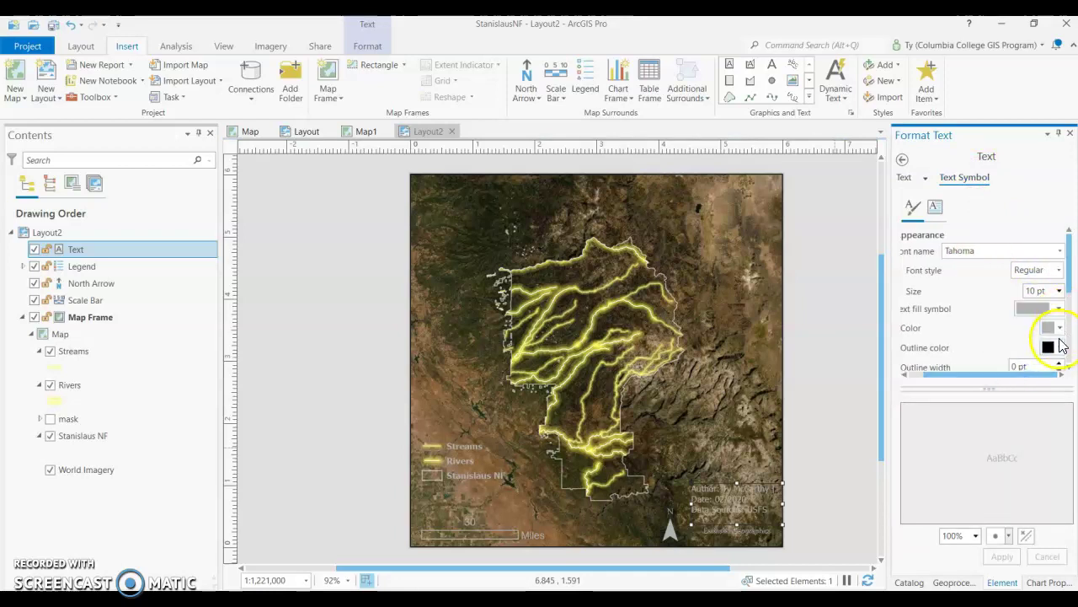
left_click(1059, 335)
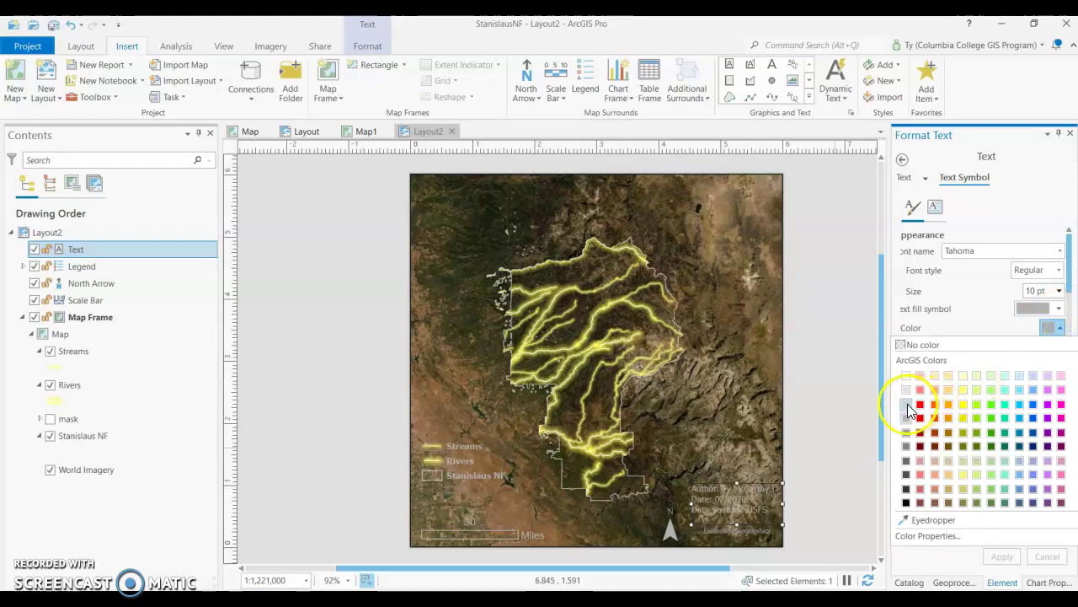
left_click(908, 403)
left_click(1001, 556)
left_click(837, 504)
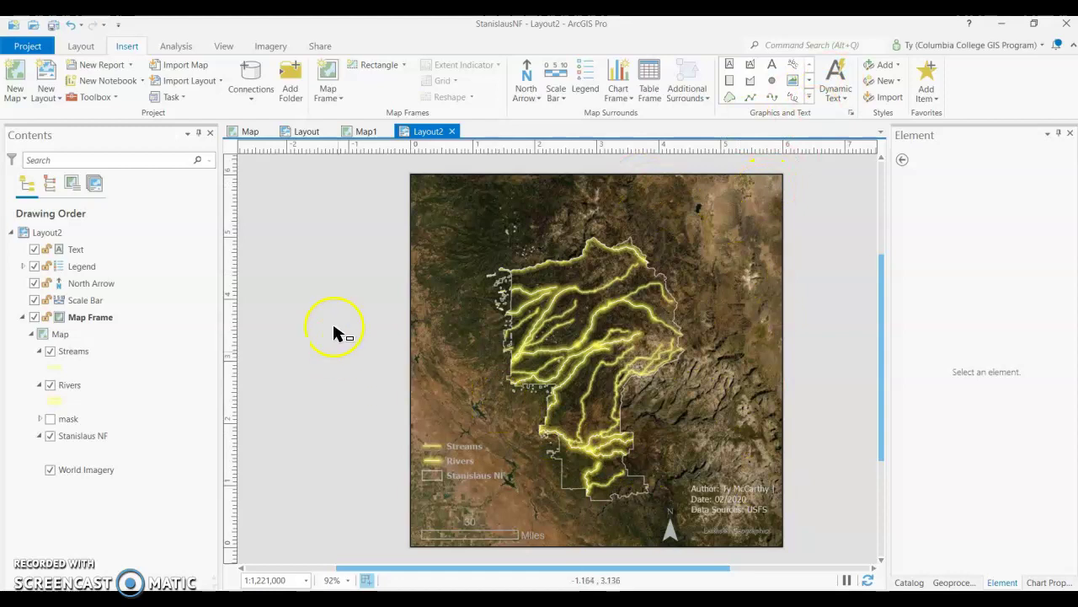
left_click(312, 141)
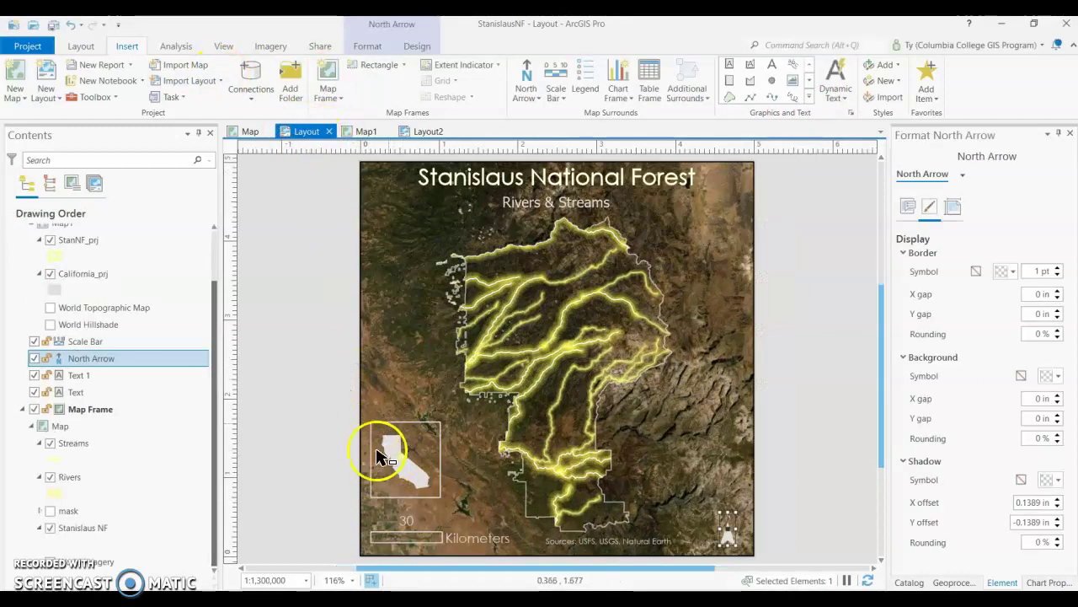
left_click(362, 132)
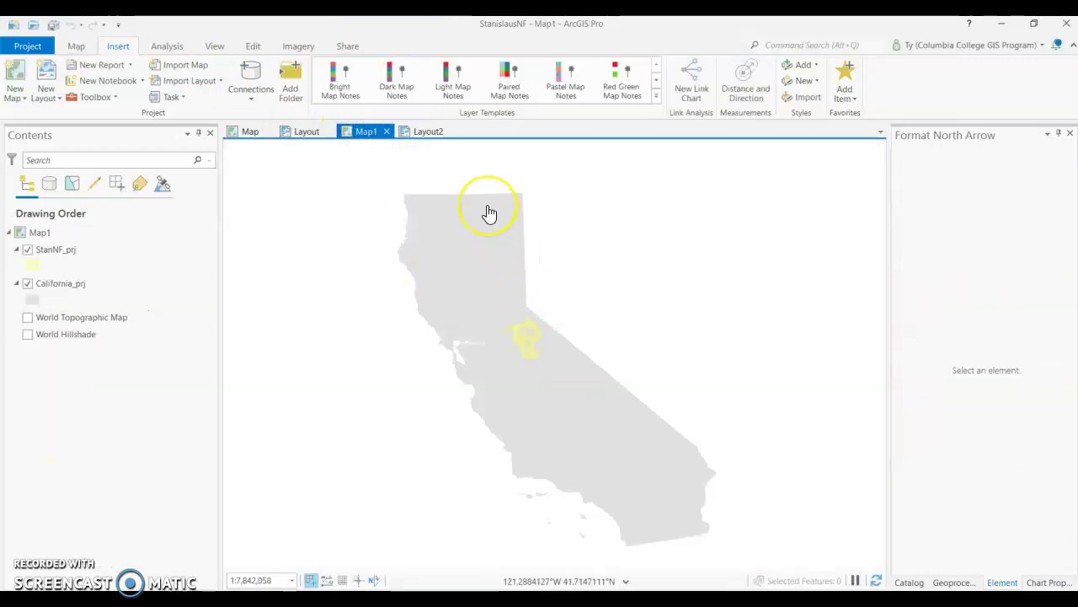
left_click(28, 285)
left_click(28, 285)
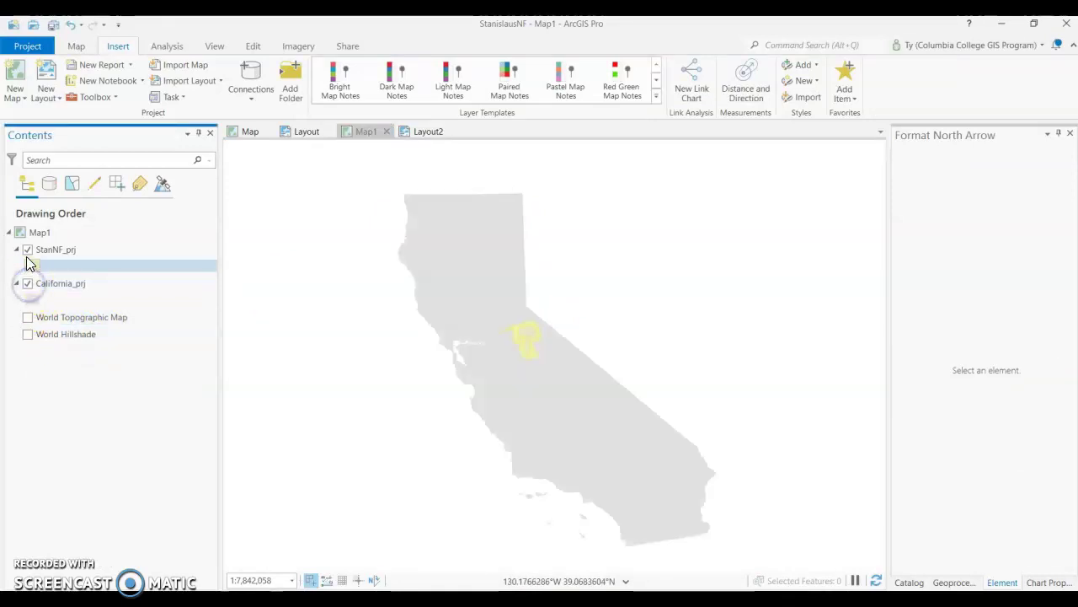
left_click(28, 251)
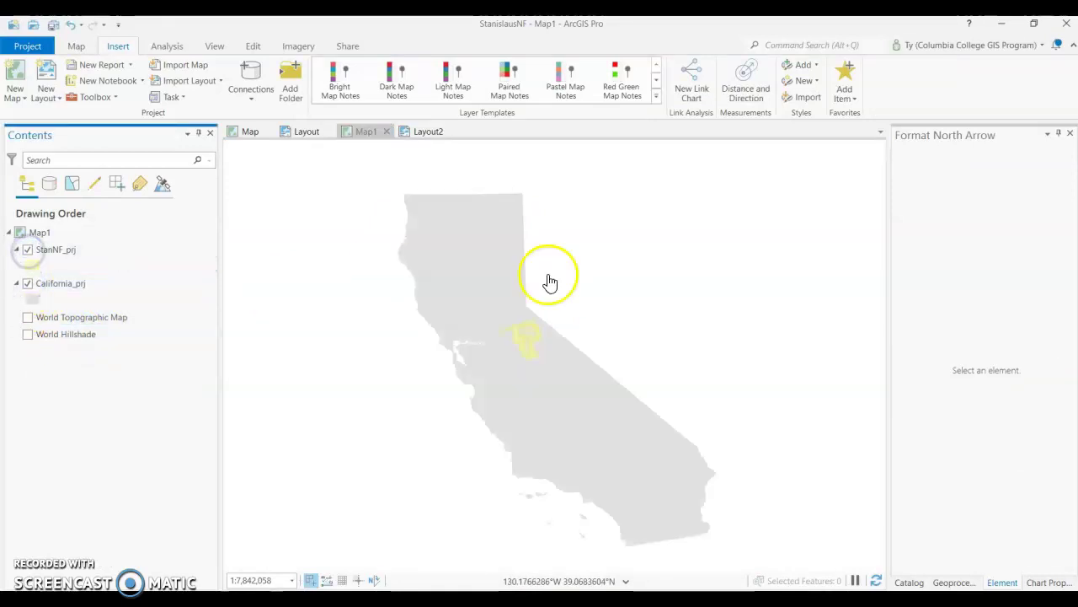
left_click(428, 131)
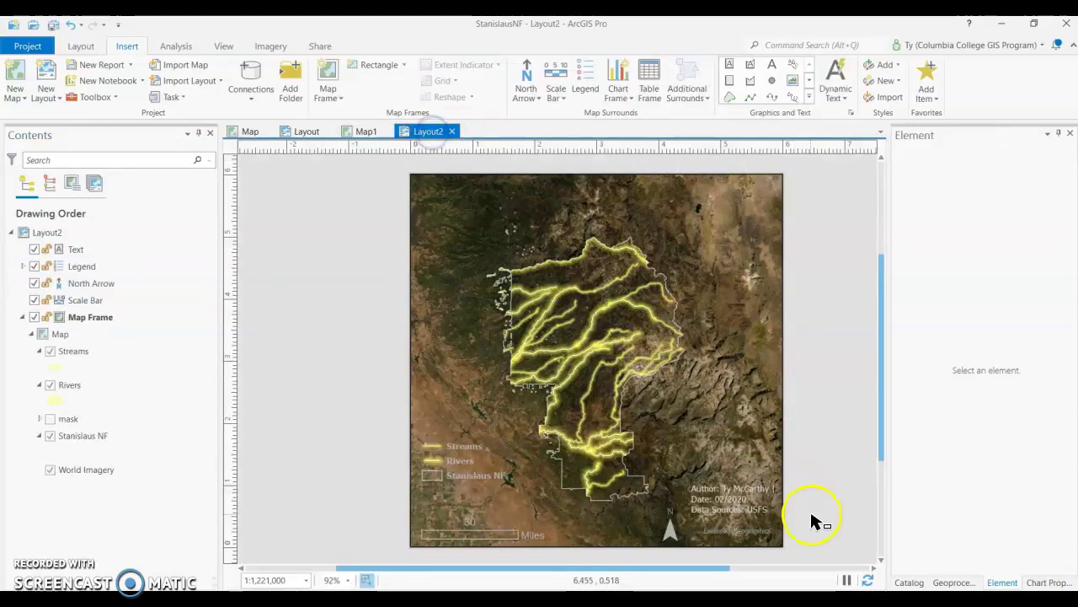
- Insert a Map1 (1:7,842,058) frame at lower right with a black line border
left_click(330, 94)
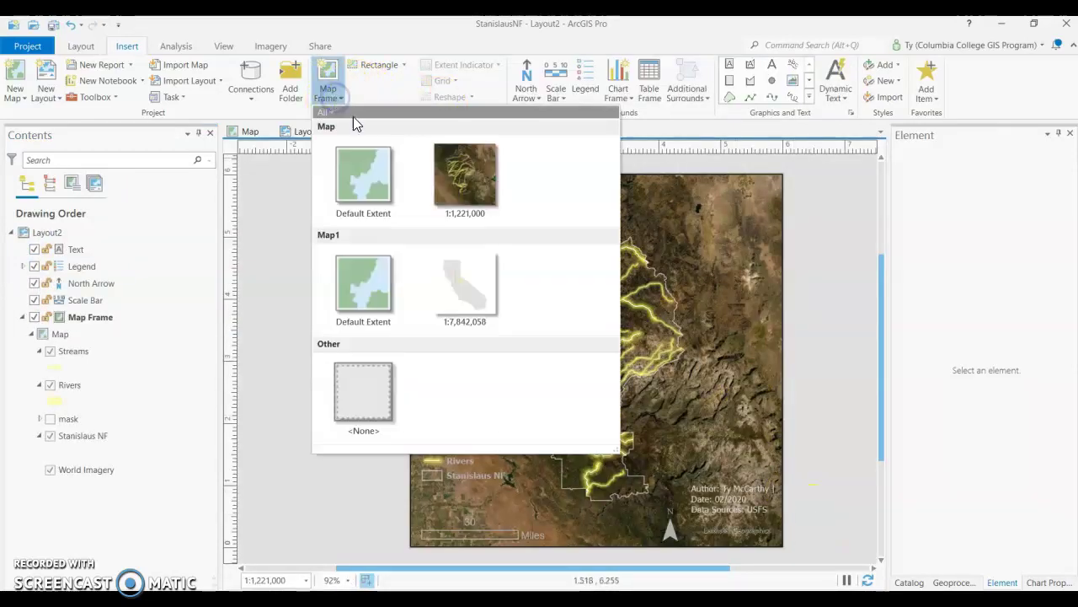
left_click(452, 282)
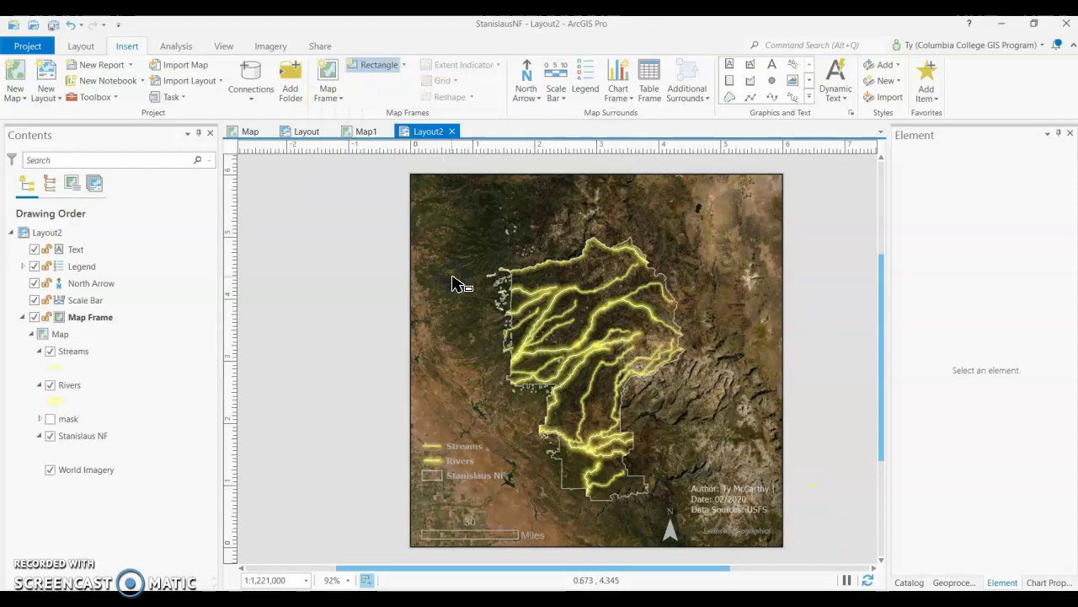
left_click(333, 96)
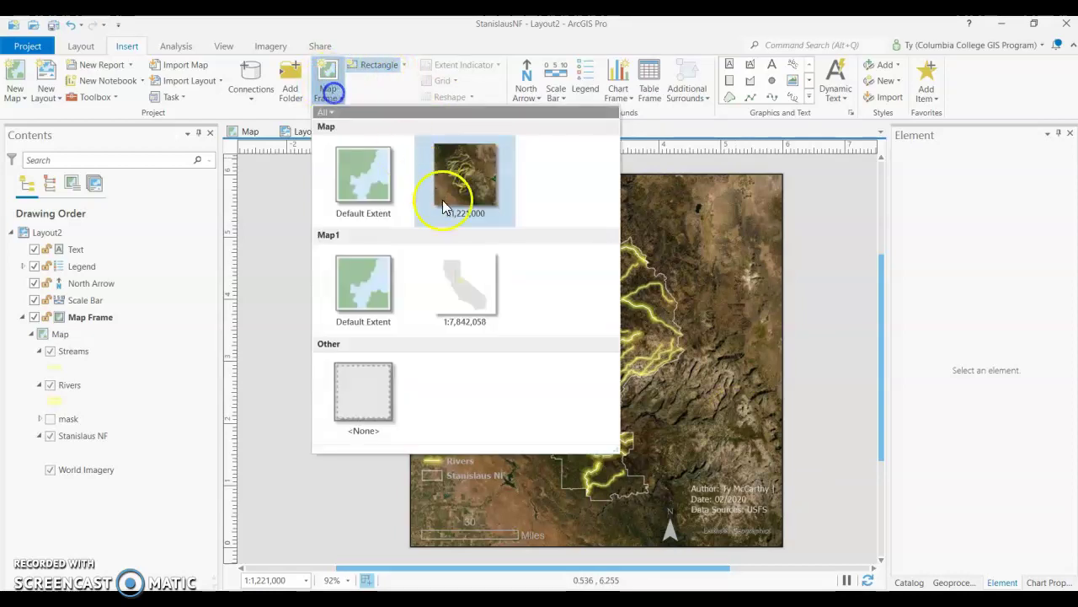
left_click(457, 286)
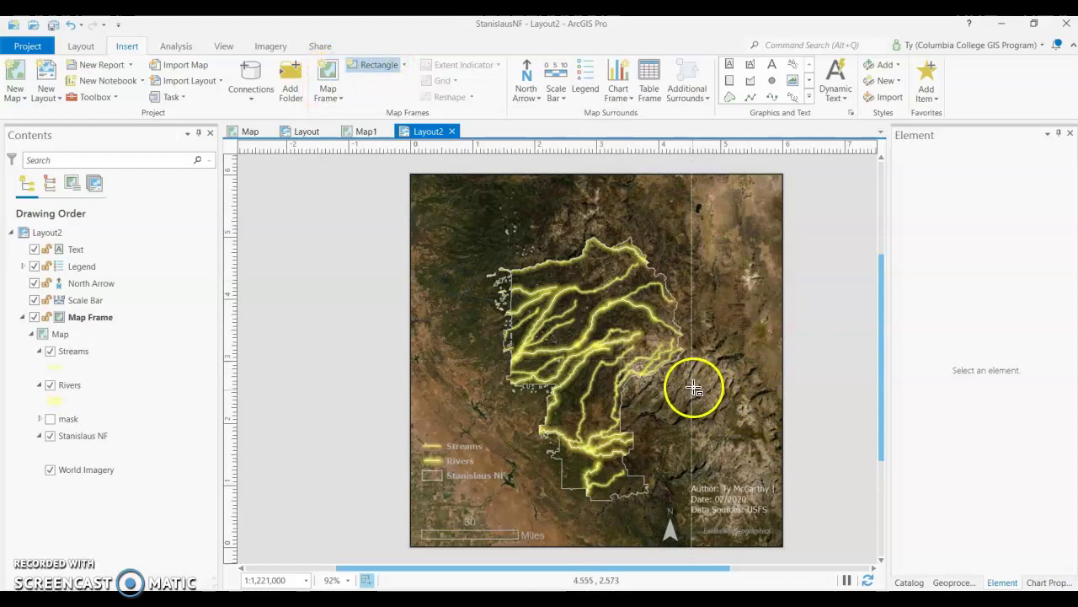
left_click_drag(692, 387, 773, 467)
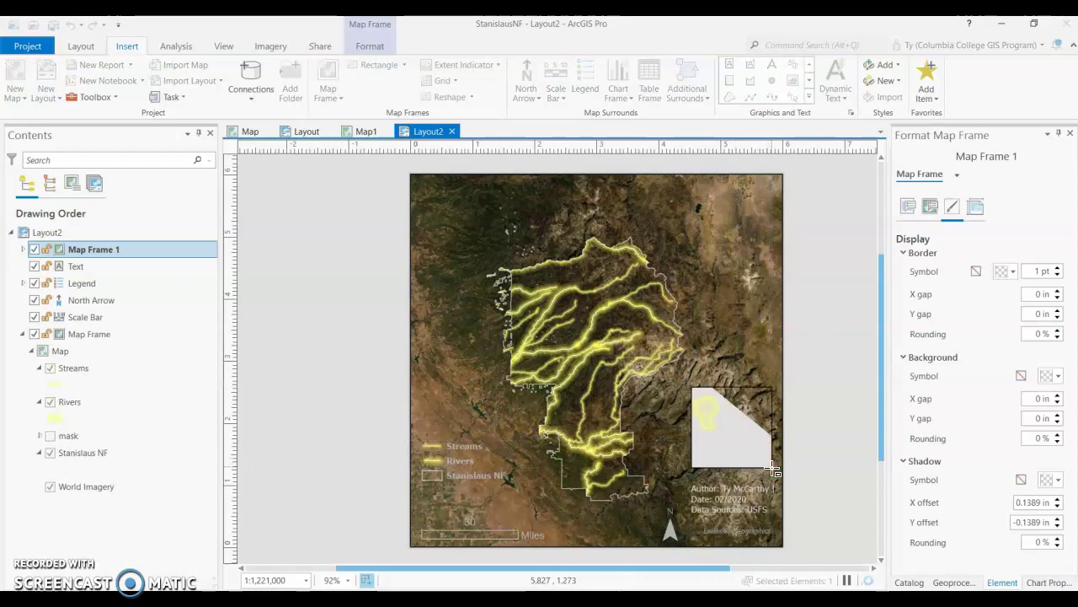
left_click(734, 427)
left_click(733, 424)
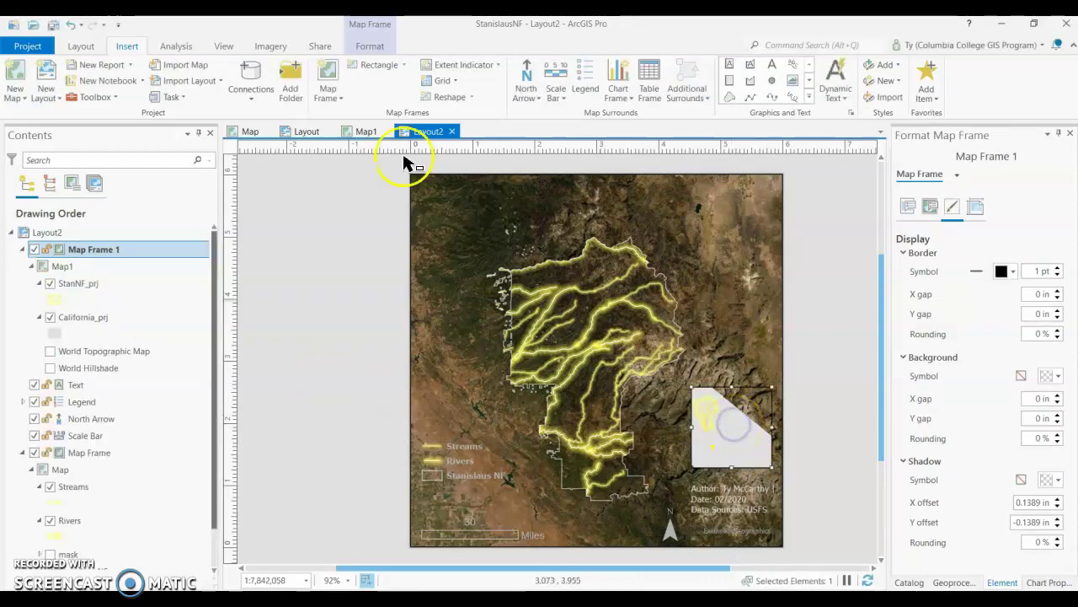
- Zoom the inset map frame out to 1:40,463,295 so all of California shows
left_click(83, 48)
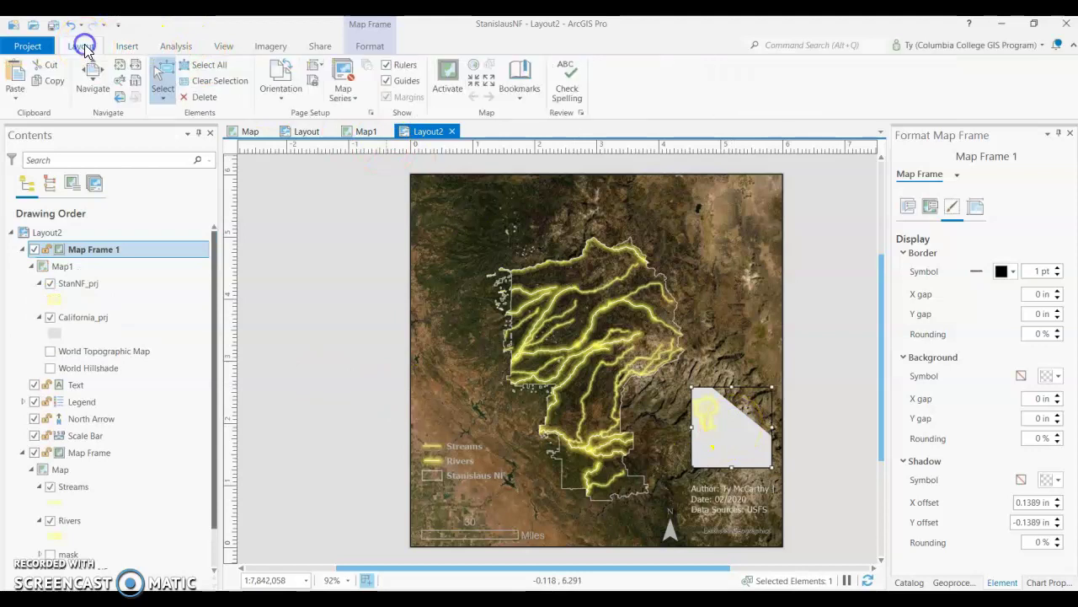
left_click(444, 78)
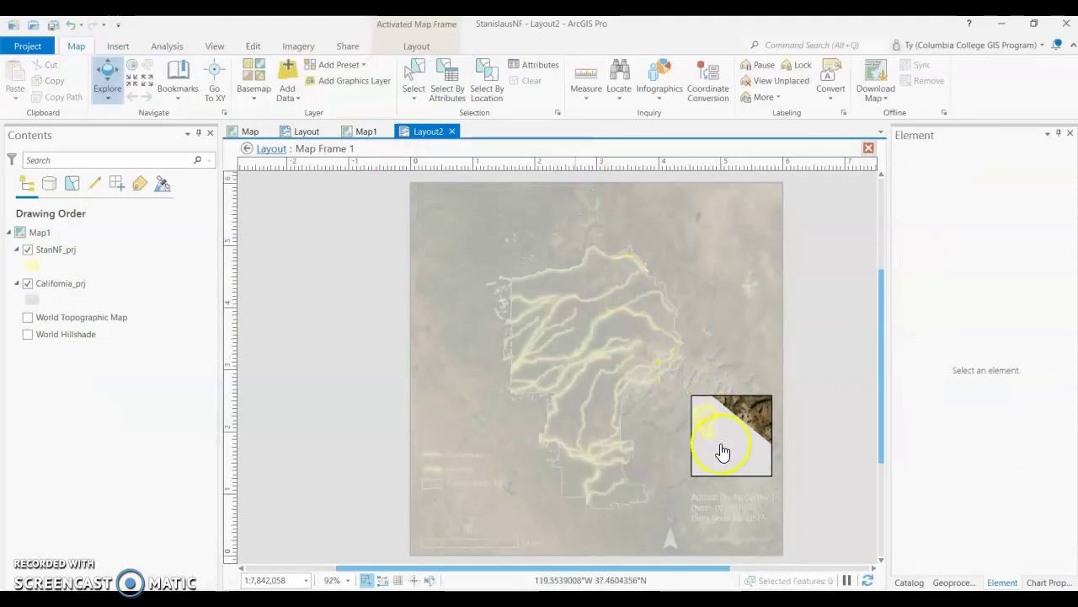
left_click(145, 85)
left_click(144, 86)
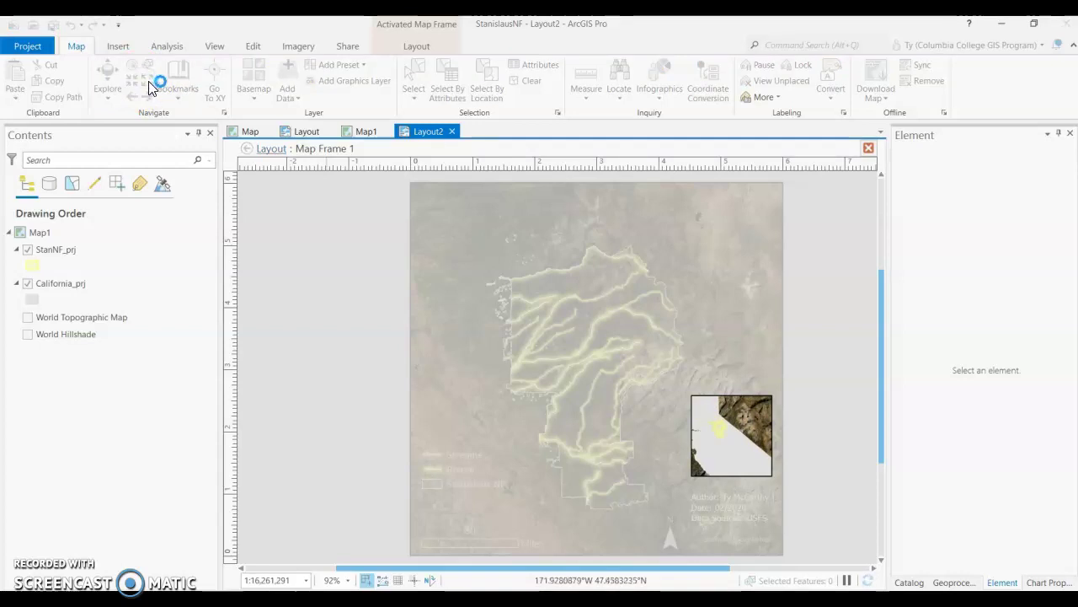
left_click(150, 88)
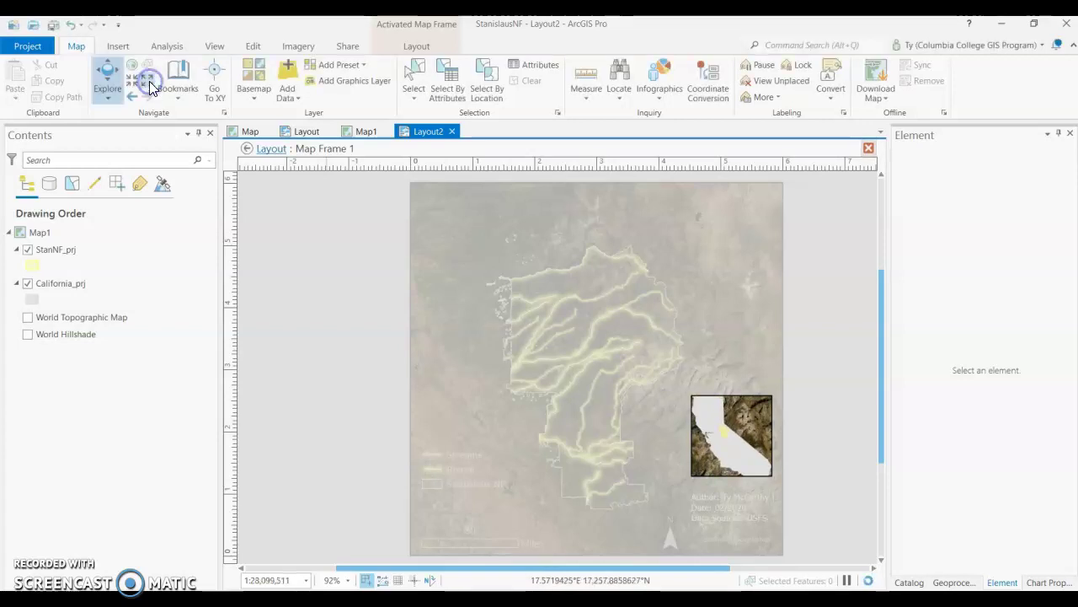
left_click(149, 81)
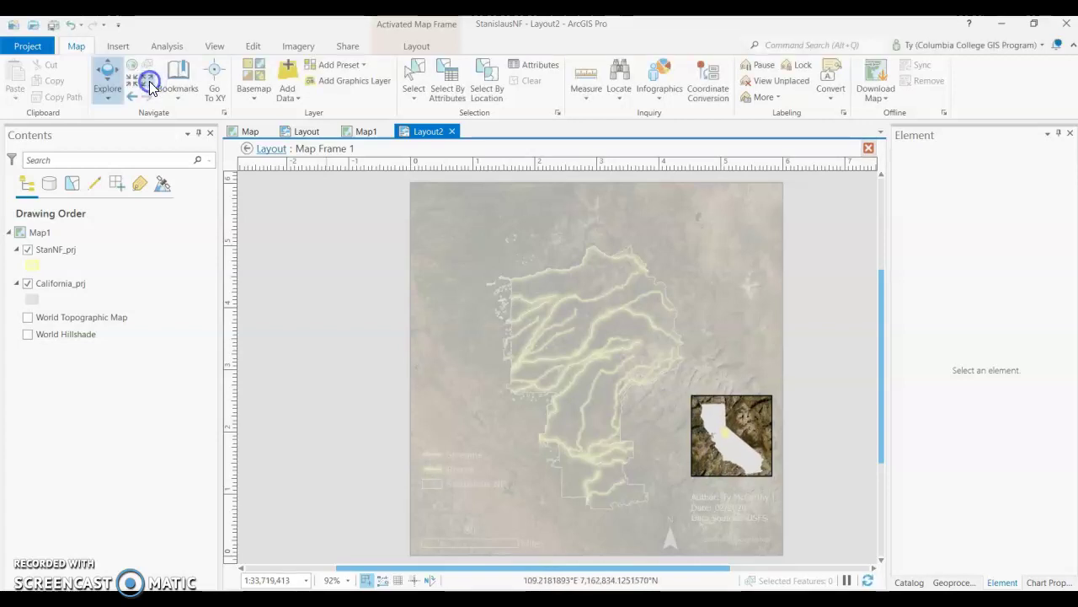
left_click(395, 47)
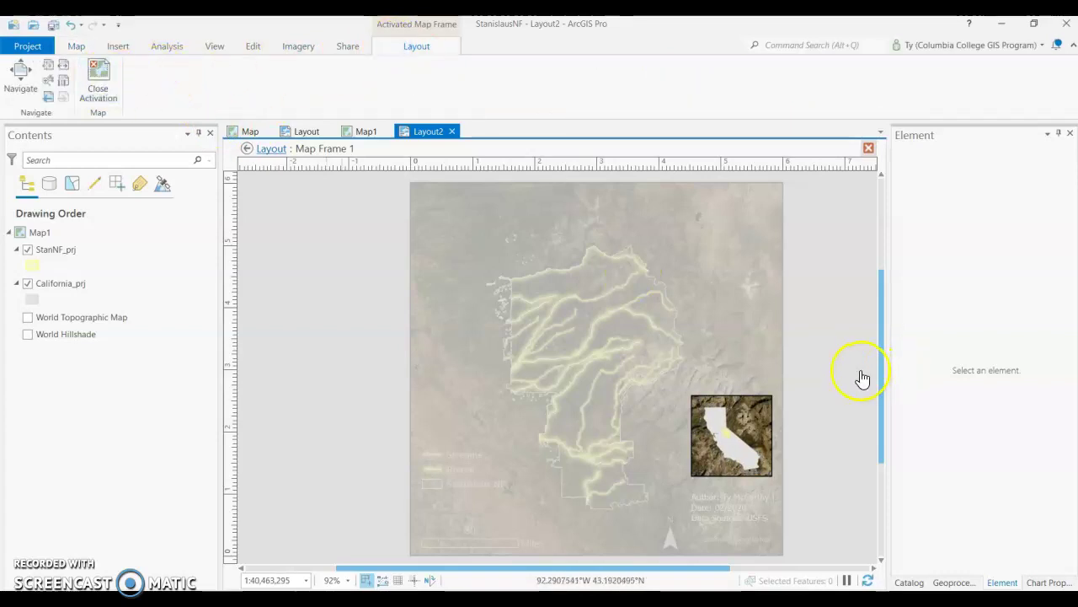
left_click(99, 83)
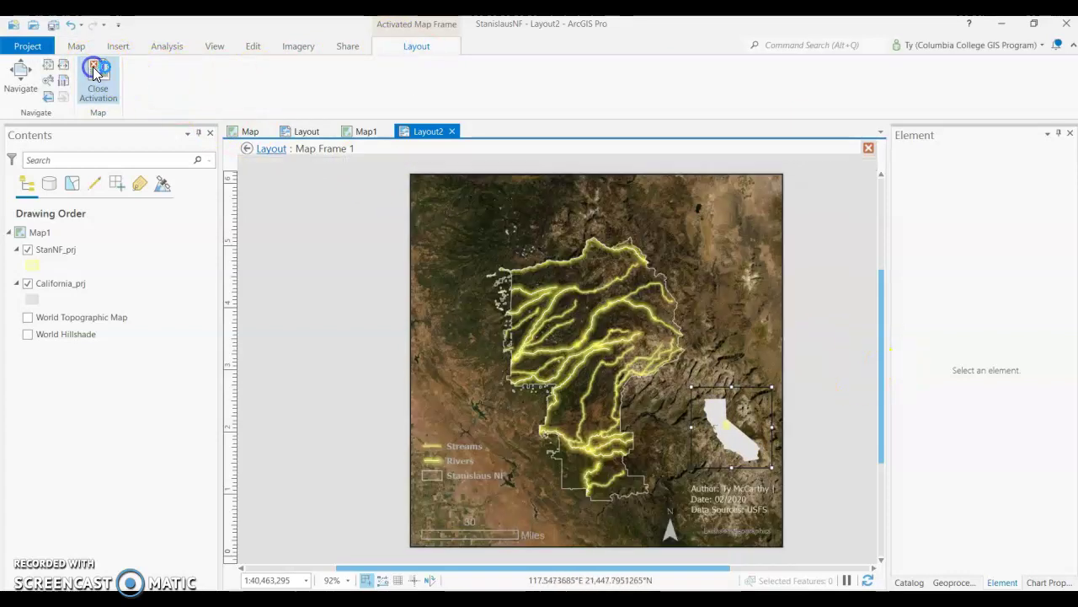
- Open Export Layout for Layout2 as a 900 DPI JPEG (5400 by 5400 pixels)
left_click(732, 429)
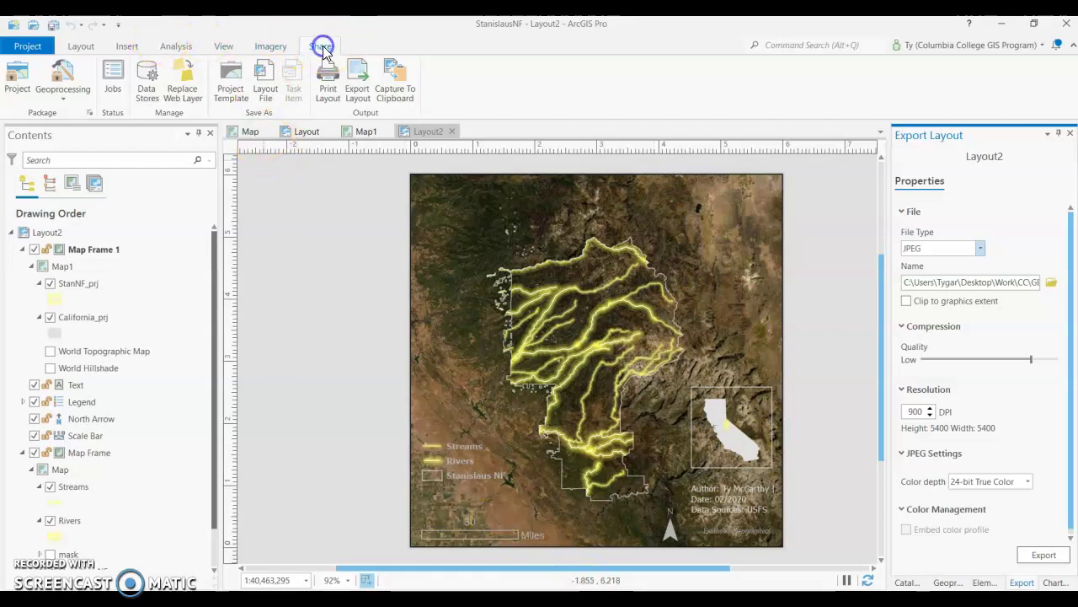
left_click(359, 98)
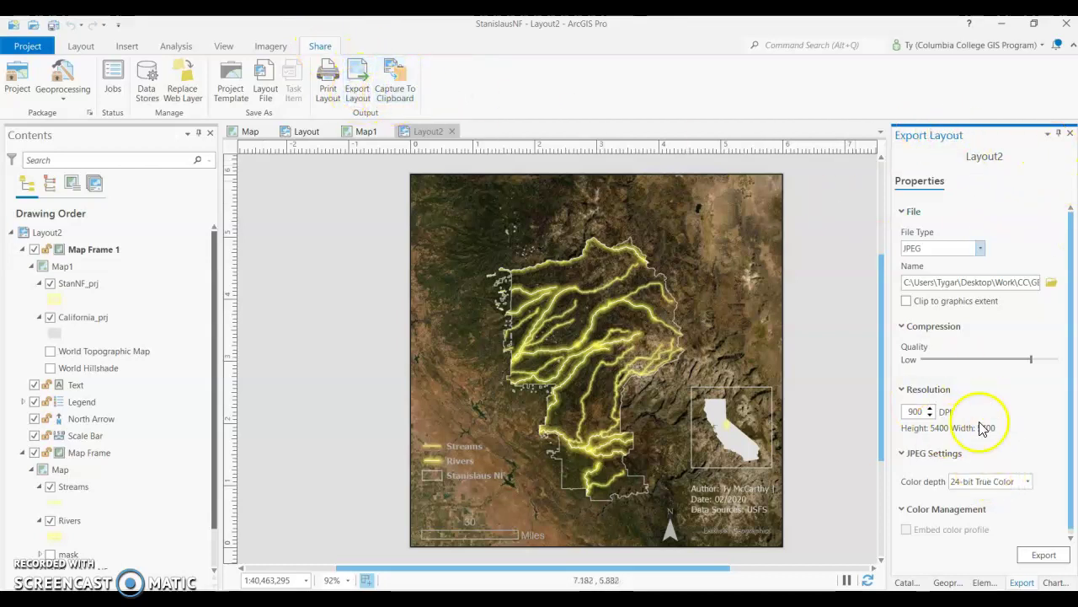
left_click(981, 247)
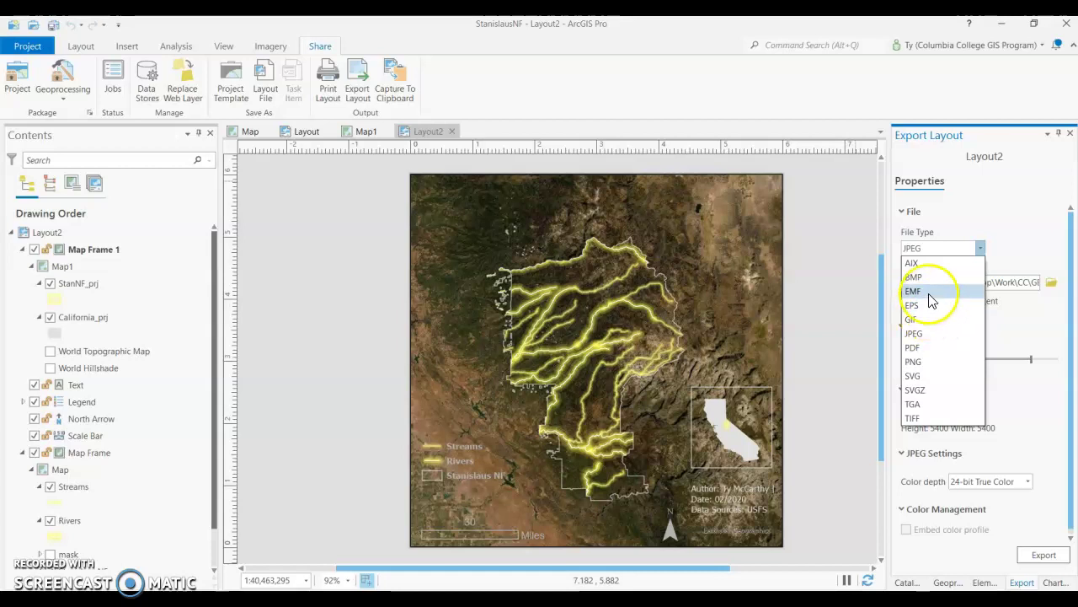
left_click(944, 337)
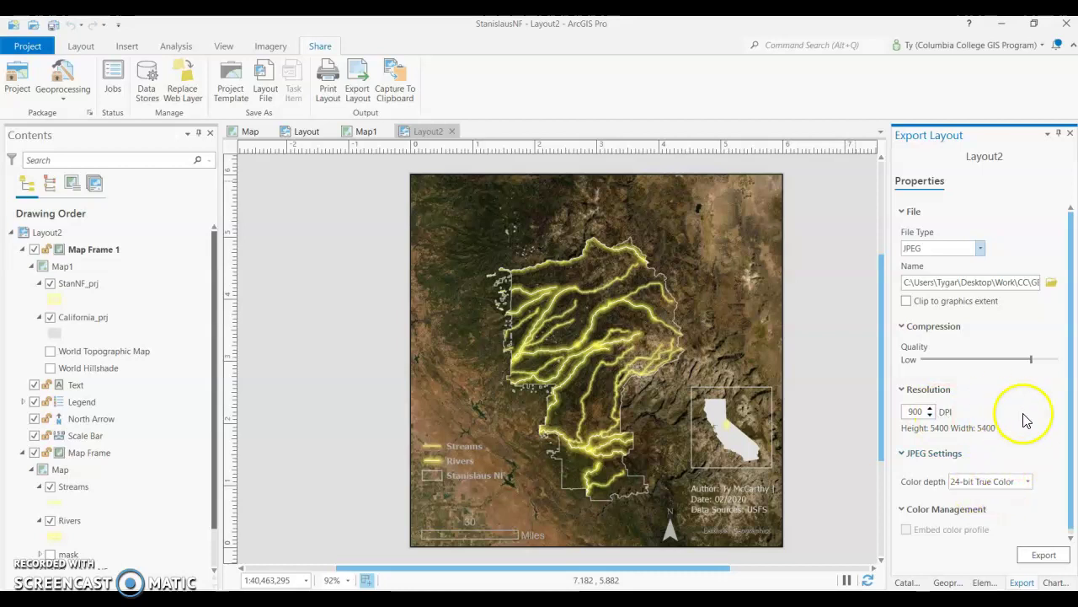
left_click(1052, 283)
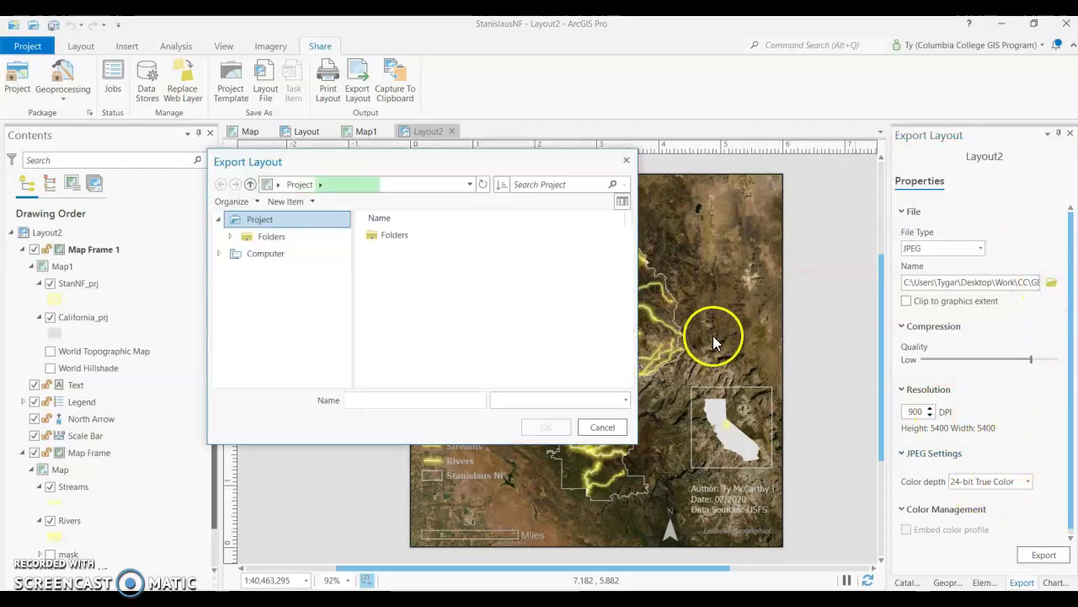
left_click(630, 160)
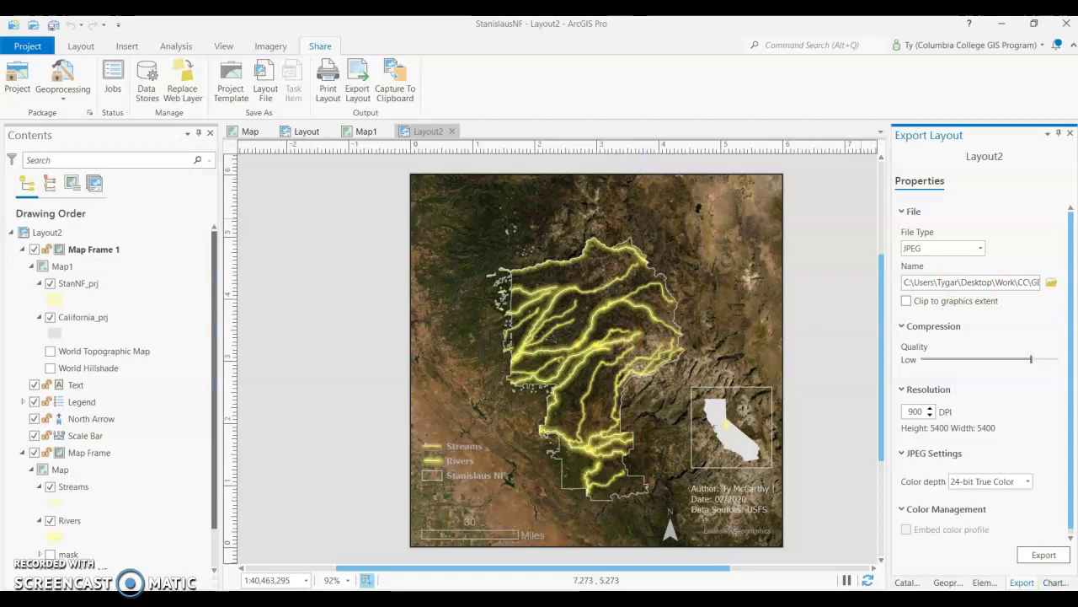